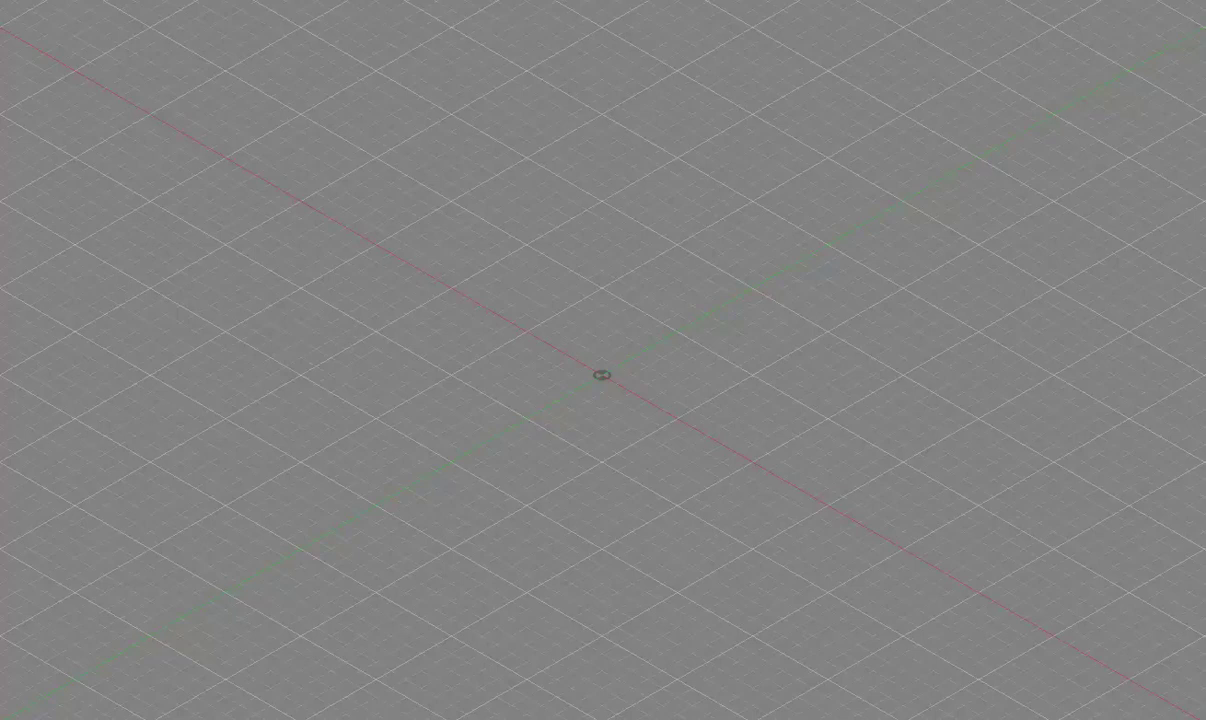
# Sketch a 50 mm base circle and add an offset work plane above it.
pyautogui.write('t')
pyautogui.write('50')
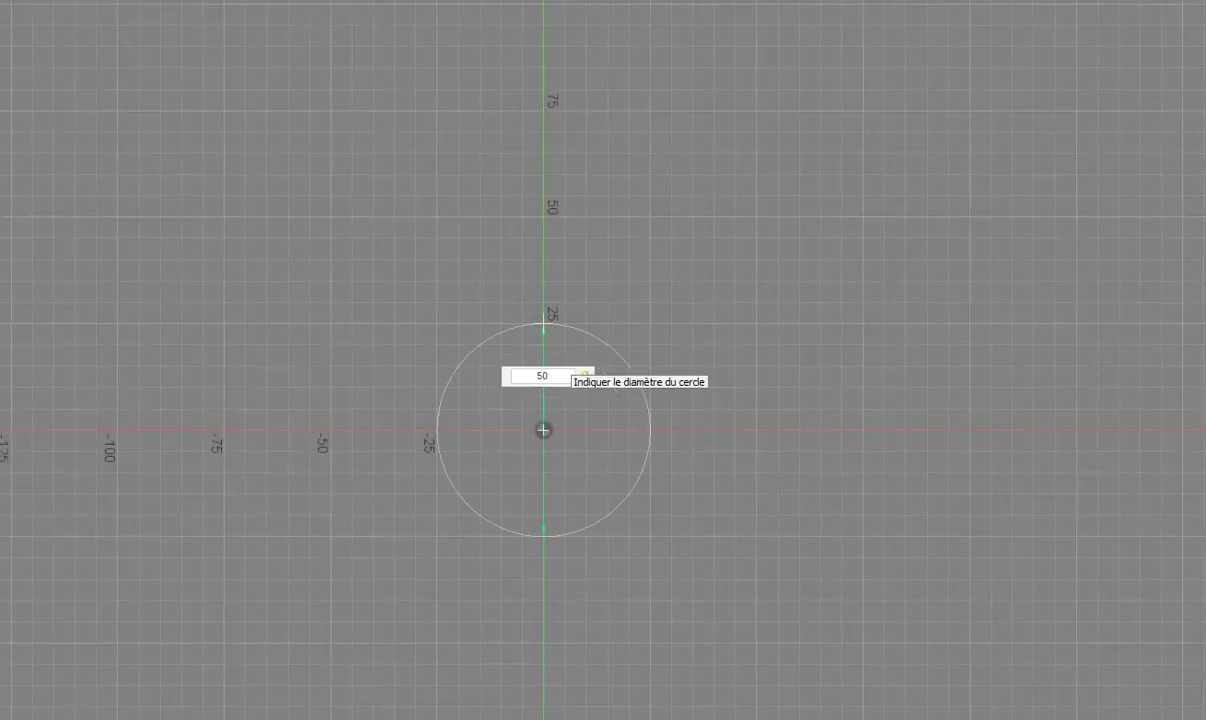
pyautogui.press('Return')
pyautogui.write('e')
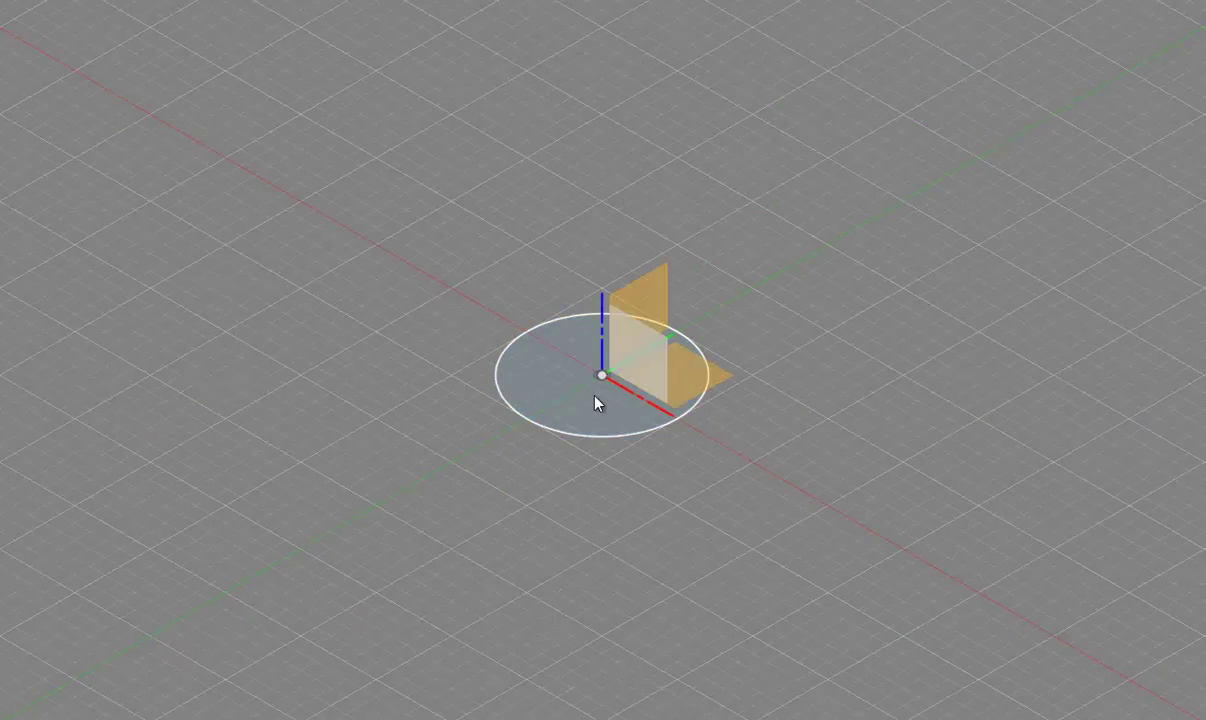
pyautogui.write('65')
pyautogui.press('Escape')
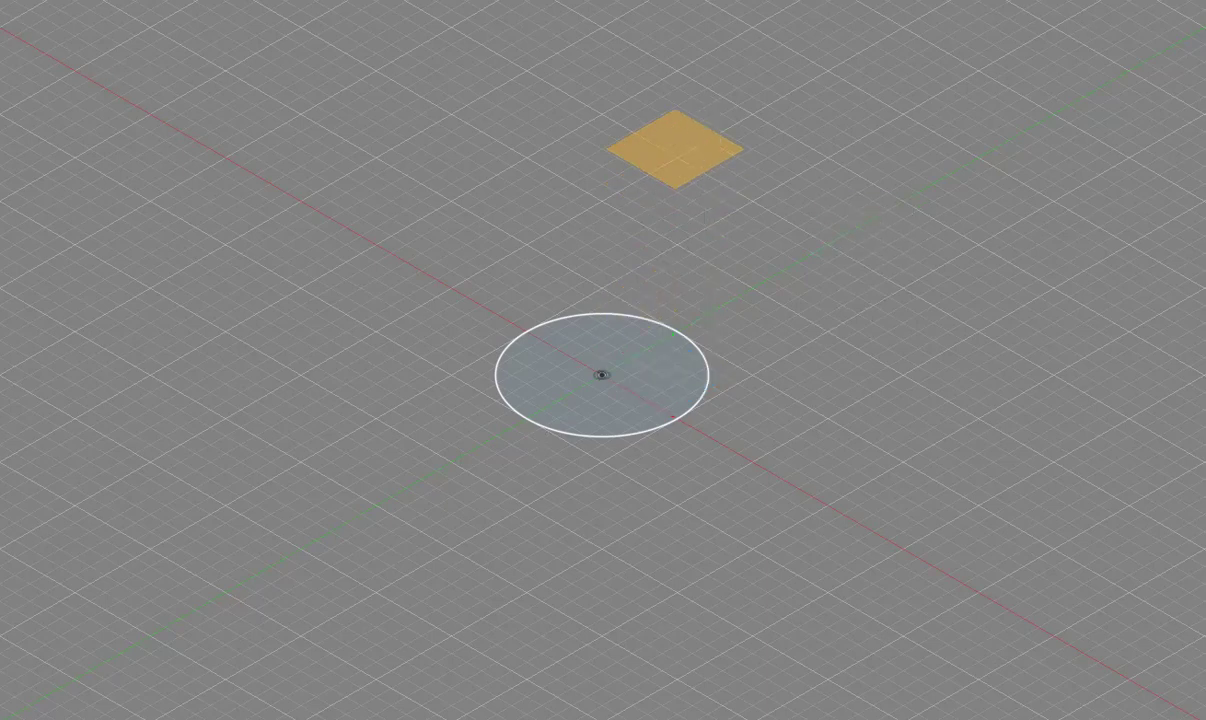
# Sketch a smaller circle on the raised plane and loft both circles into a tapered solid.
pyautogui.press('t')
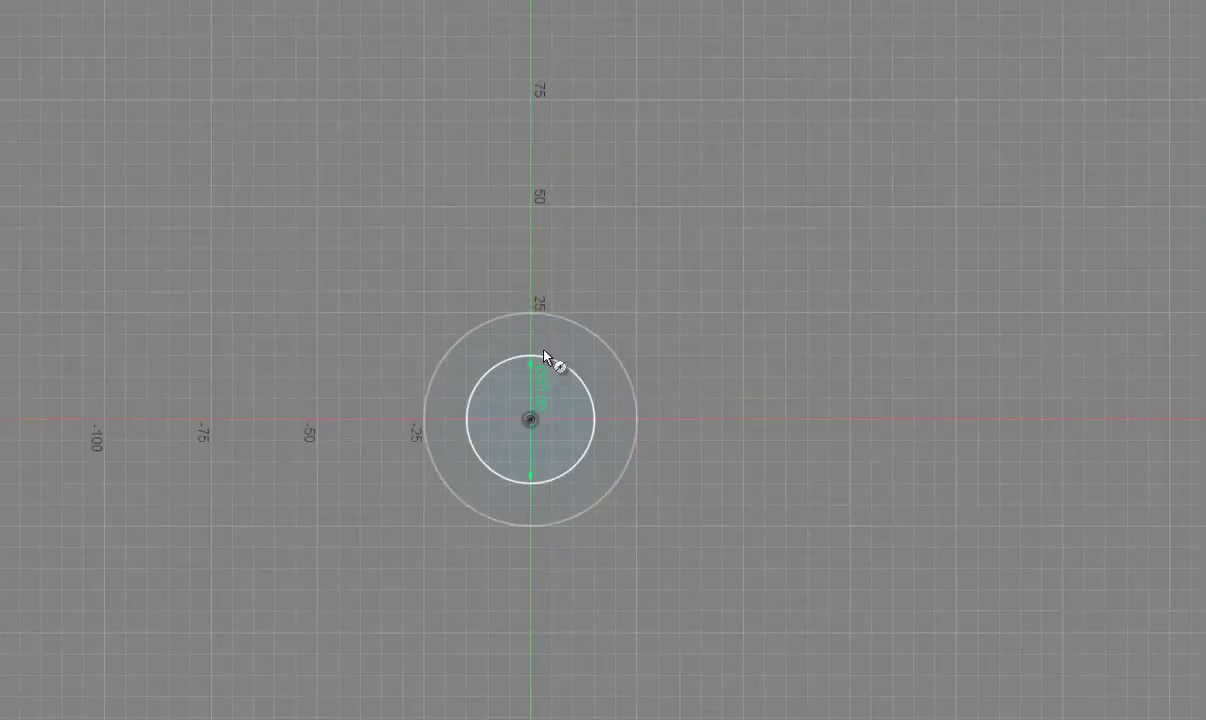
pyautogui.click(543, 354)
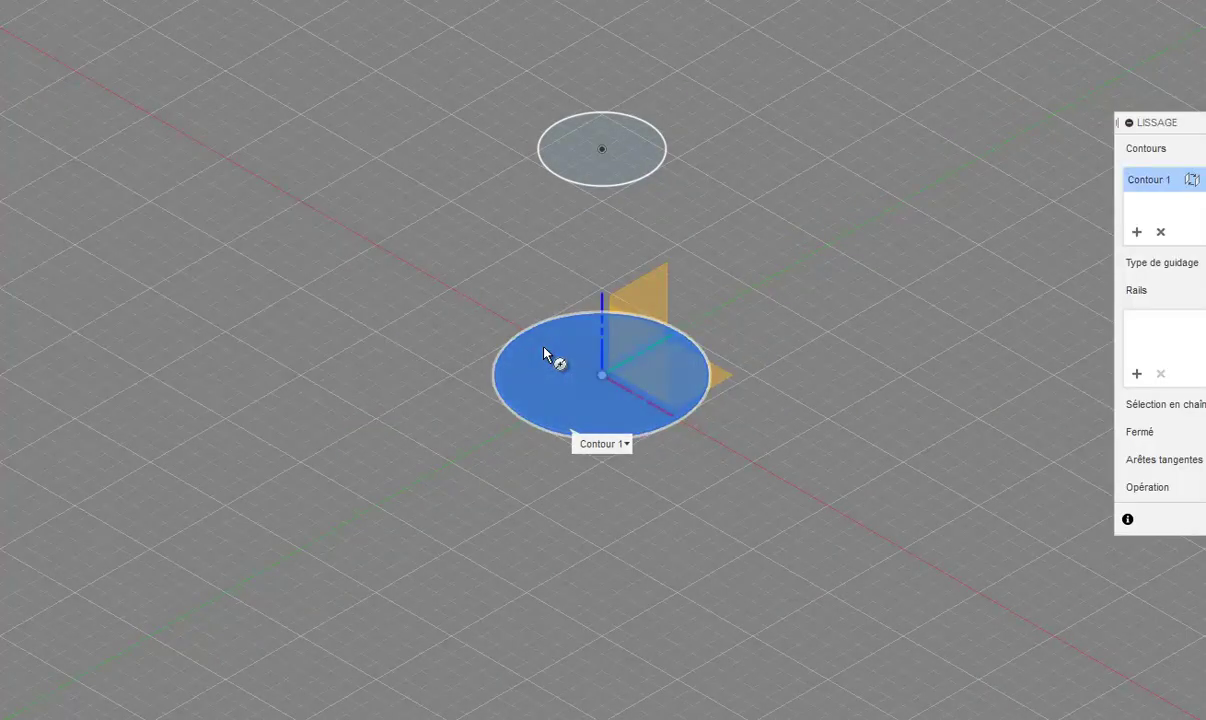
pyautogui.click(601, 150)
pyautogui.press('Return')
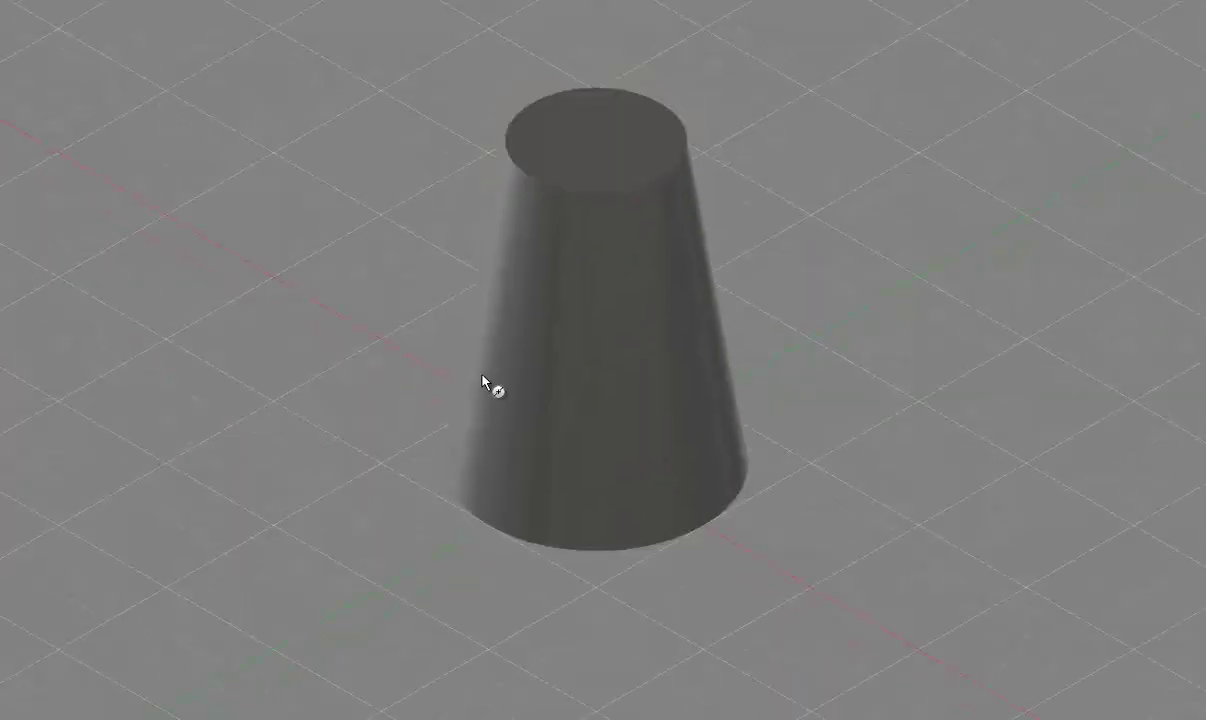
# Fillet the hub's top edge and draw guide lines from the origin 120° apart.
pyautogui.press('f')
pyautogui.click(535, 178)
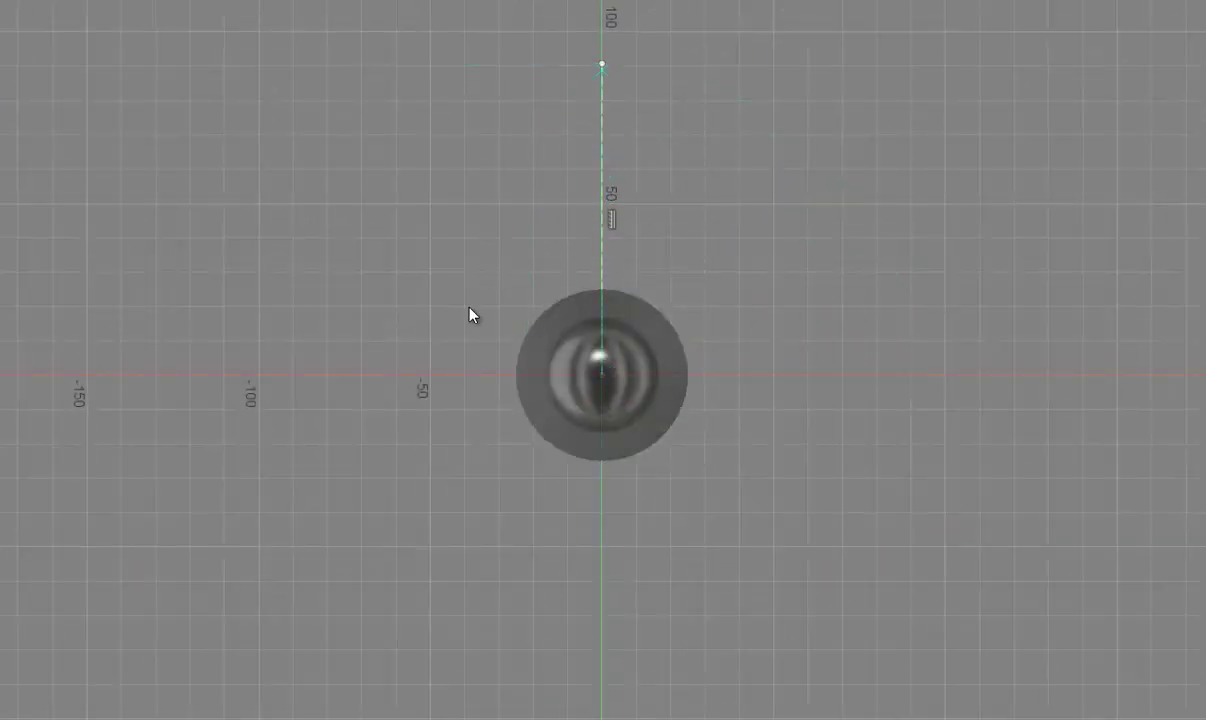
pyautogui.click(601, 375)
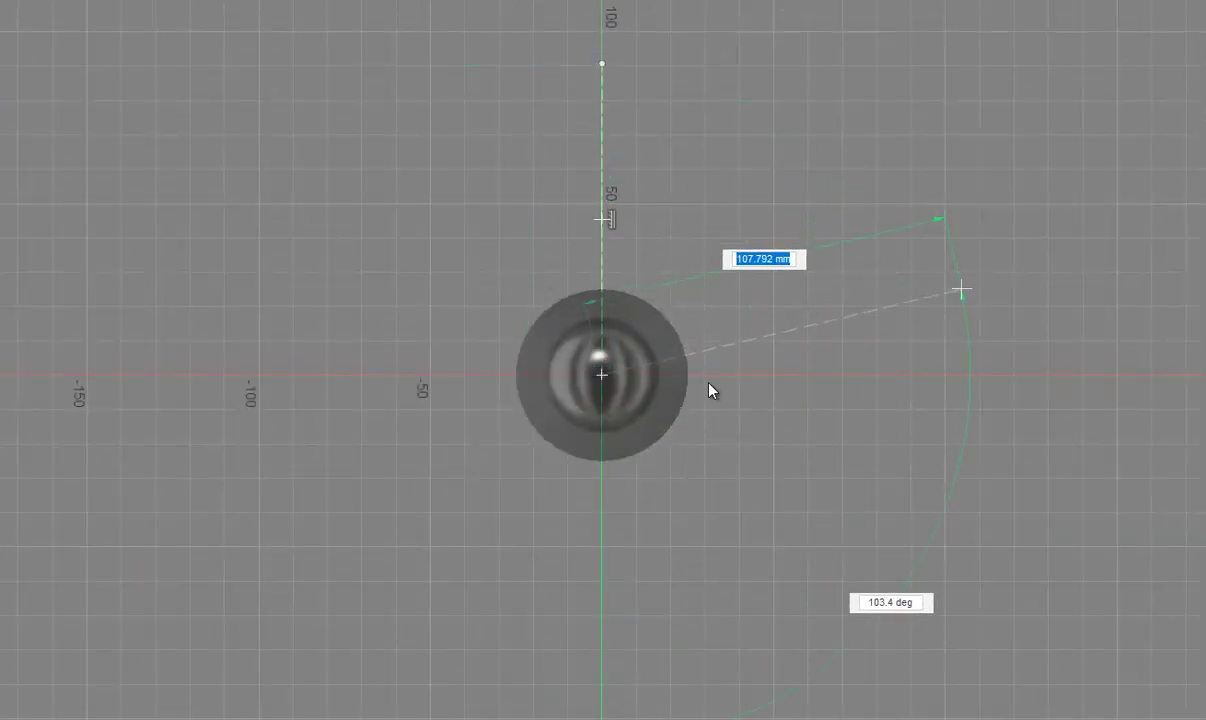
pyautogui.click(1039, 473)
pyautogui.press('Escape')
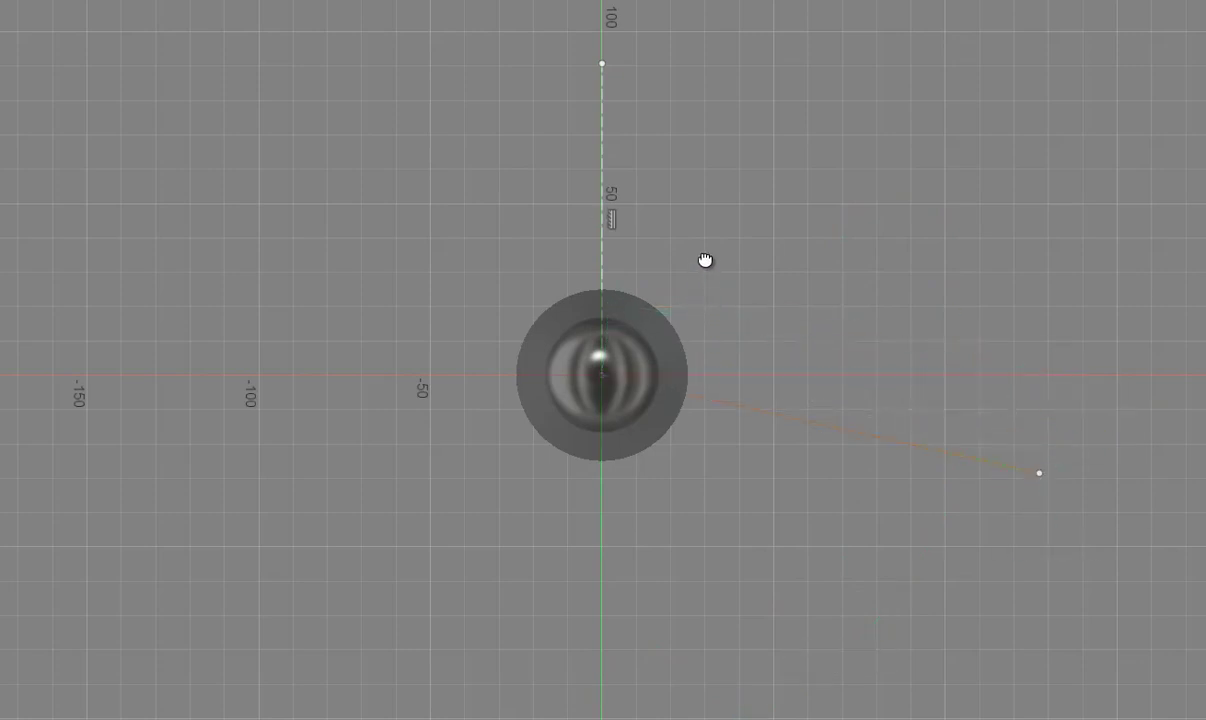
pyautogui.click(711, 205)
pyautogui.write('120')
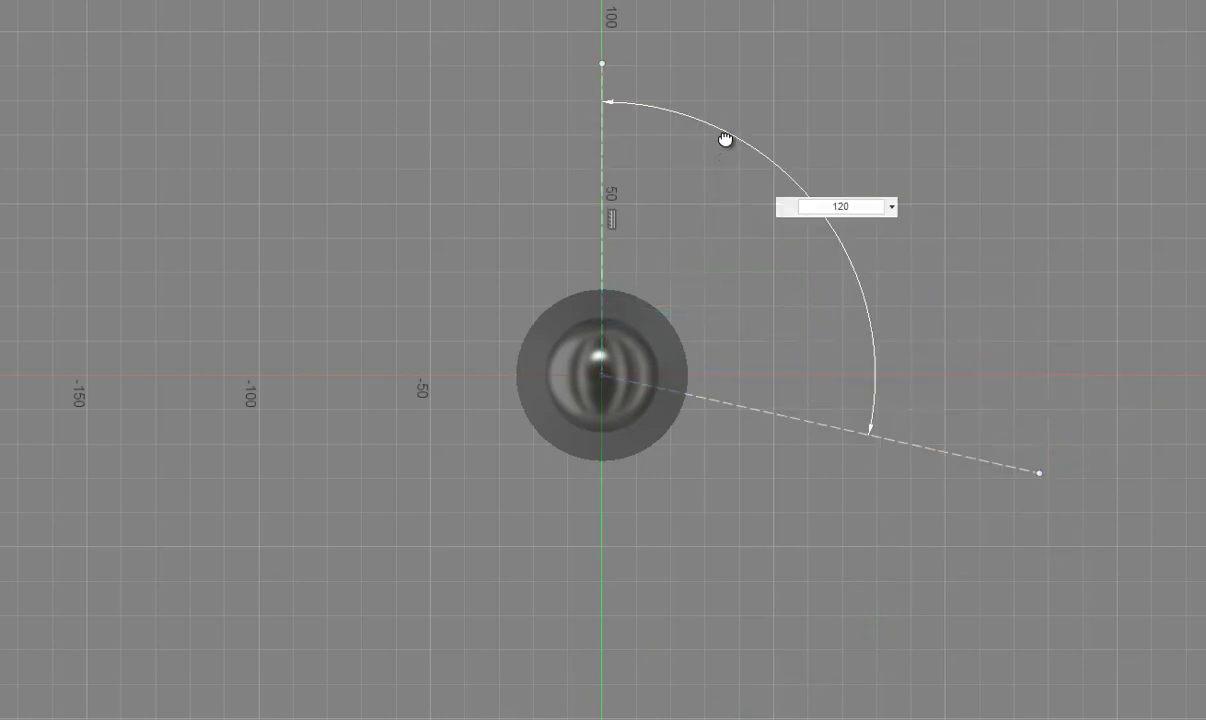
pyautogui.press('Return')
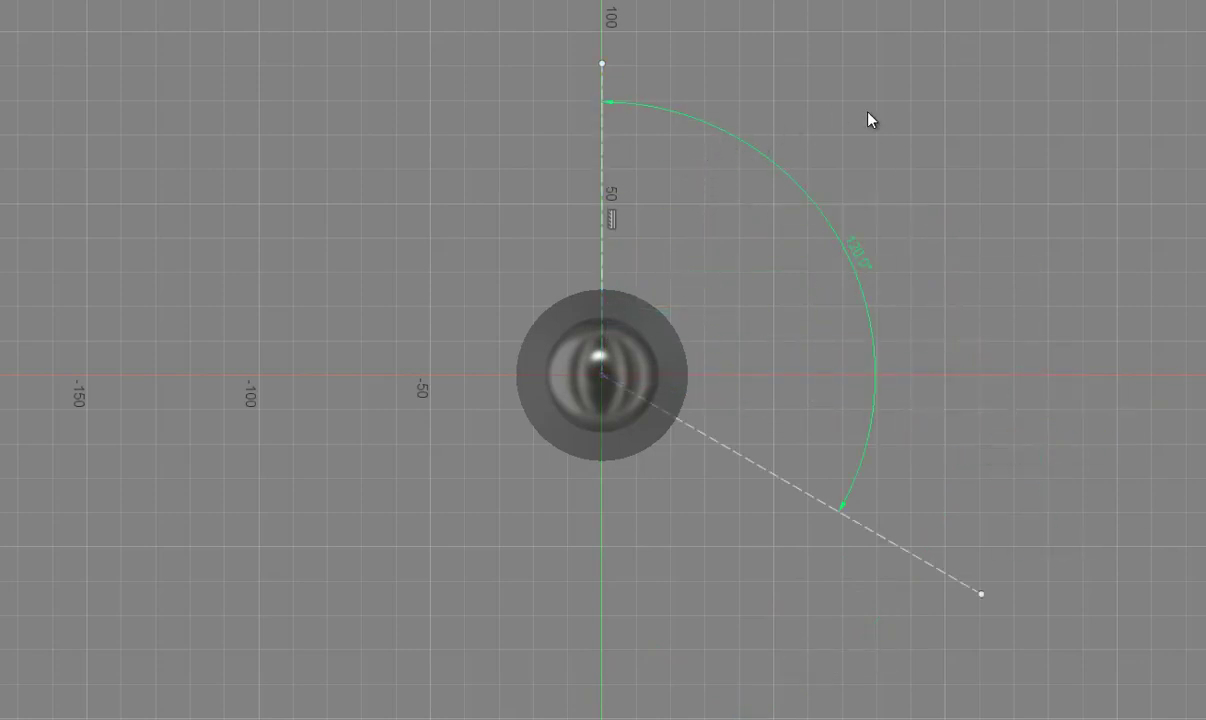
# Draw a closed spline blade outline that starts and ends at the hub centre.
pyautogui.press('l')
pyautogui.click(601, 375)
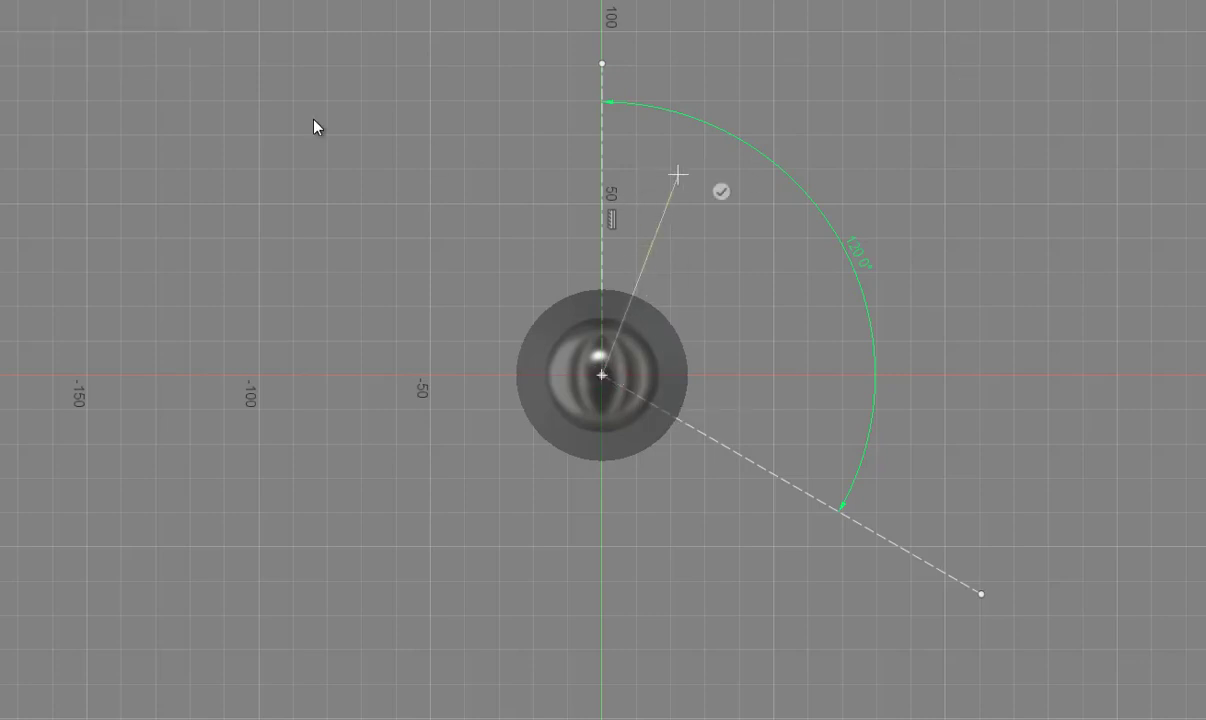
pyautogui.click(678, 175)
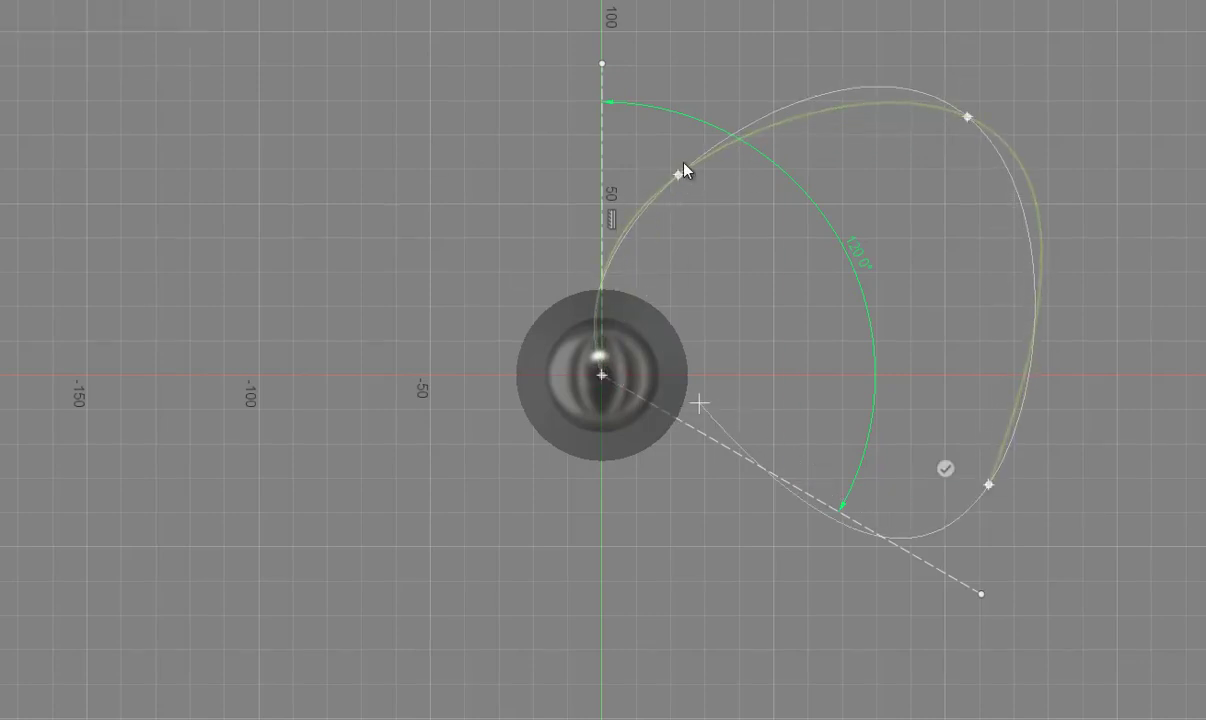
pyautogui.click(601, 375)
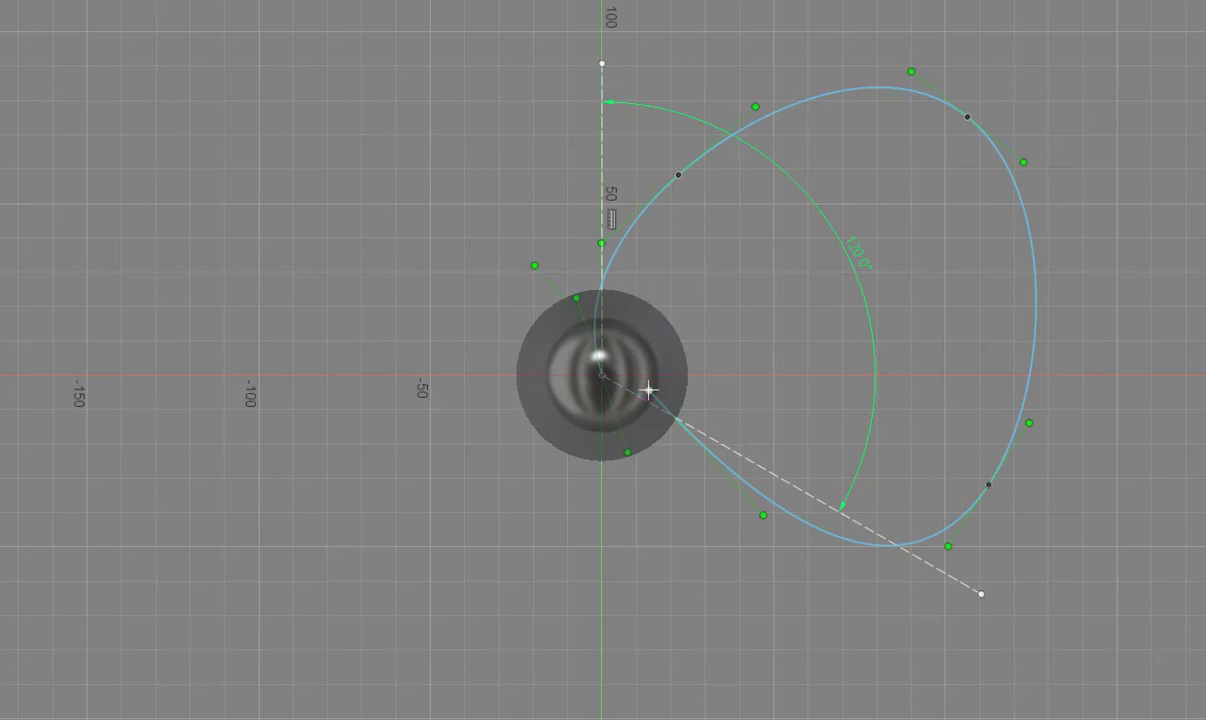
pyautogui.keyDown('shift'); pyautogui.moveTo(433, 303); pyautogui.dragTo(530, 427, button='middle'); pyautogui.keyUp('shift')
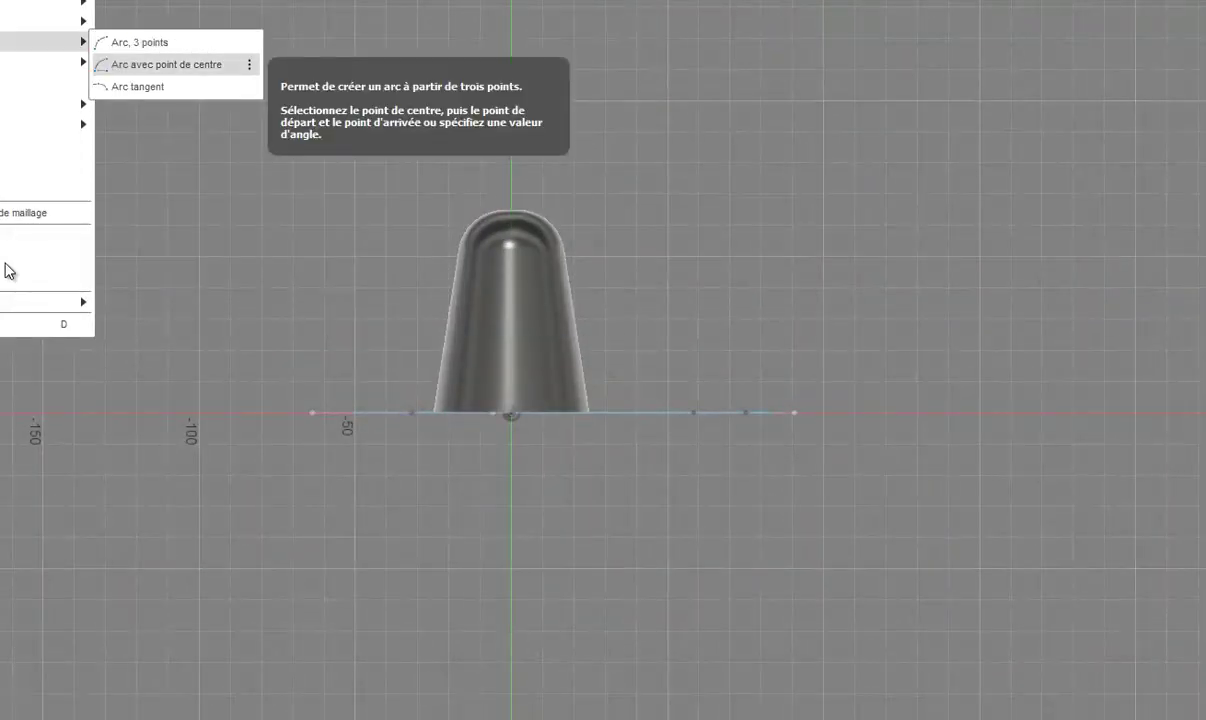
# Sketch an arched guide curve for the blade across the outline loop.
pyautogui.click(167, 62)
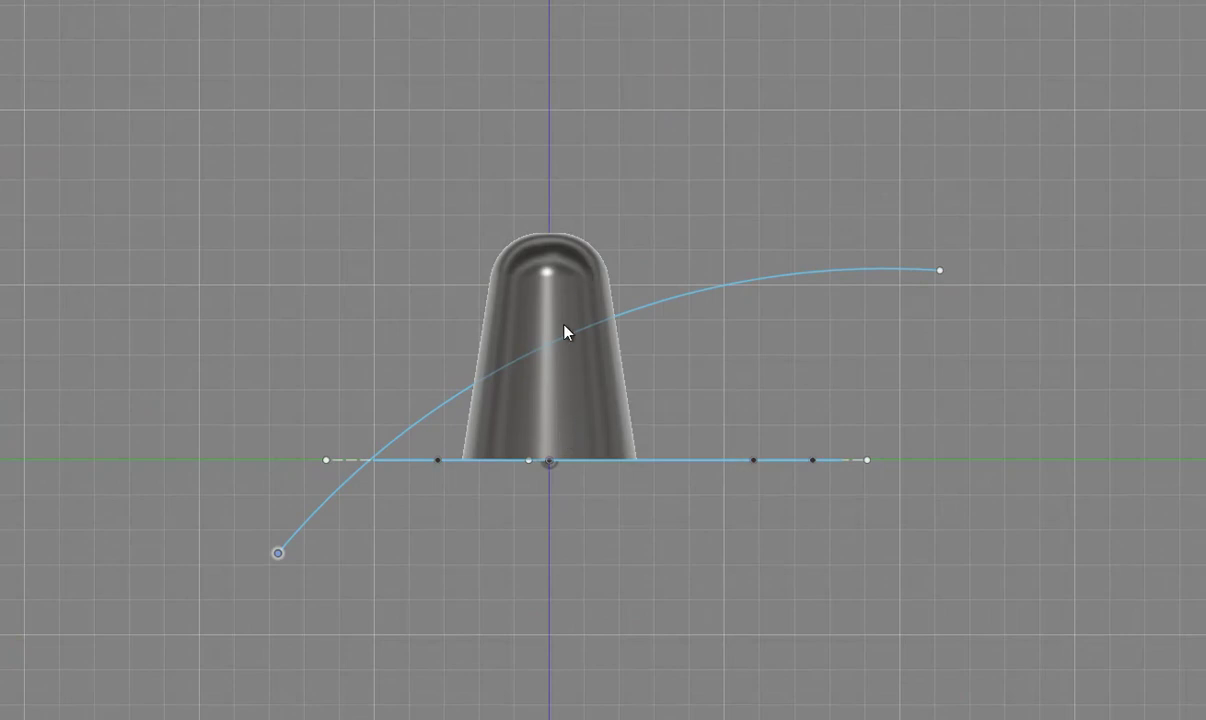
pyautogui.press('e')
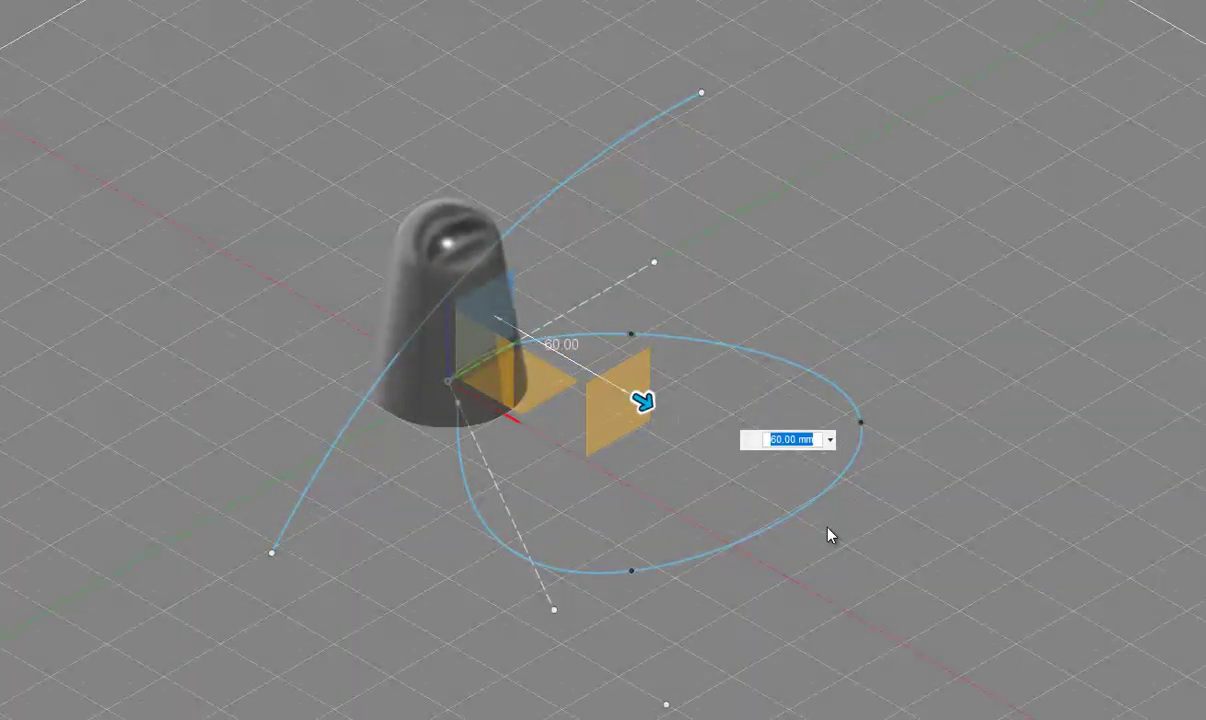
pyautogui.press('Escape')
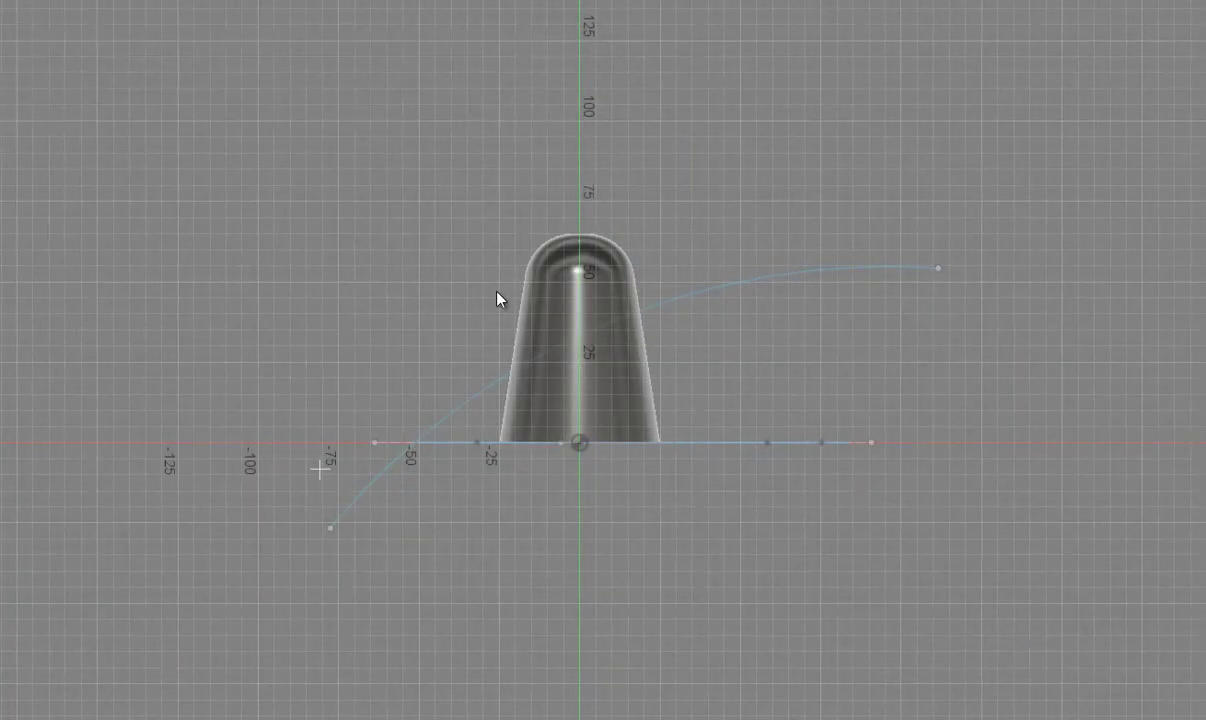
pyautogui.click(340, 465)
pyautogui.click(555, 295)
pyautogui.press('1')
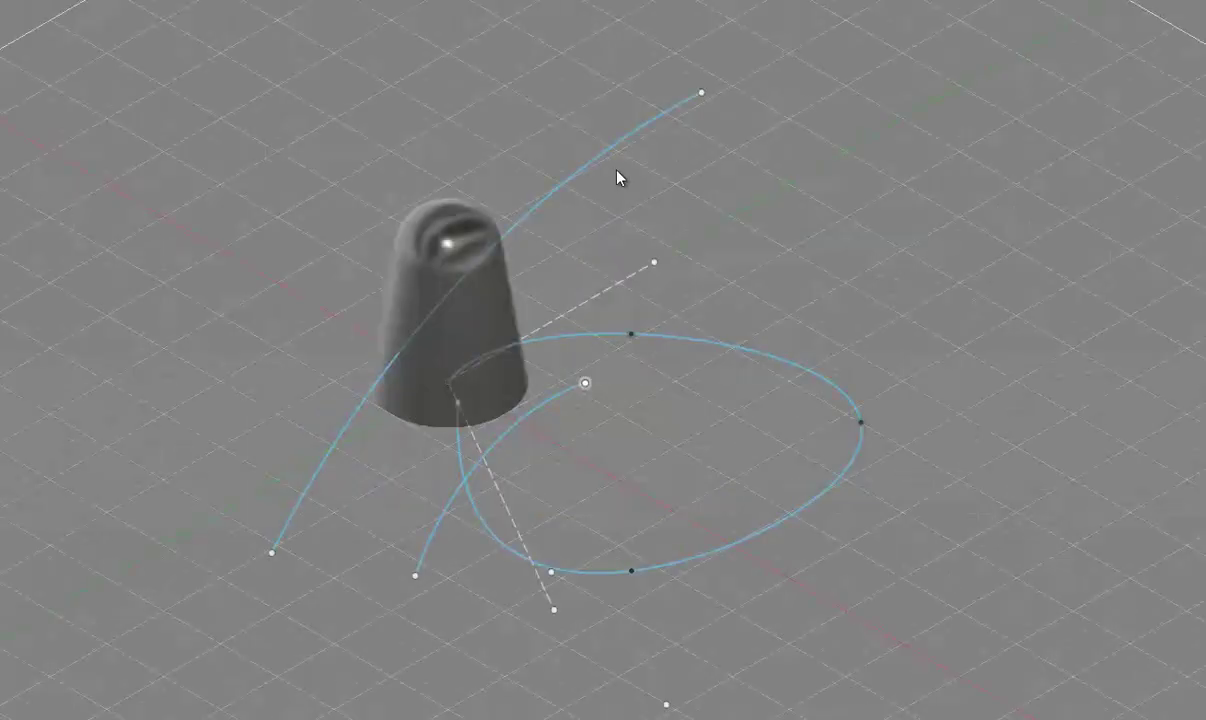
pyautogui.press('7')
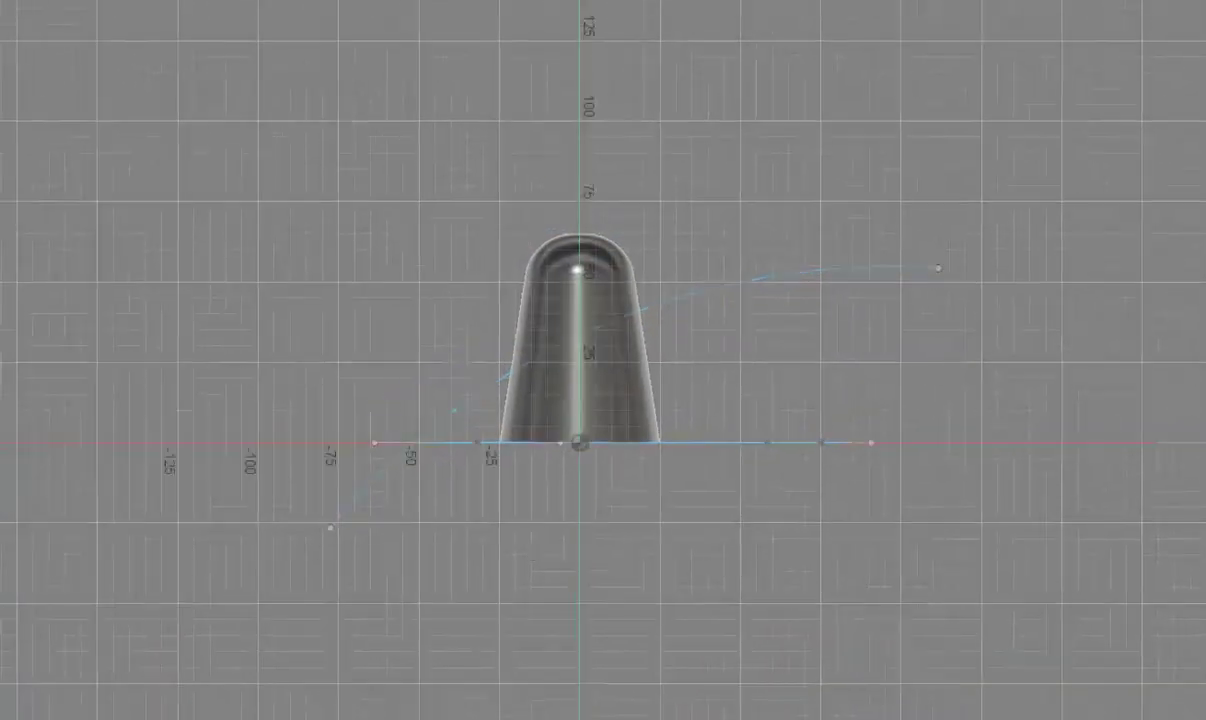
# Add a work plane offset 130 mm and view the blade sketch from the side.
pyautogui.press('0')
pyautogui.press('e')
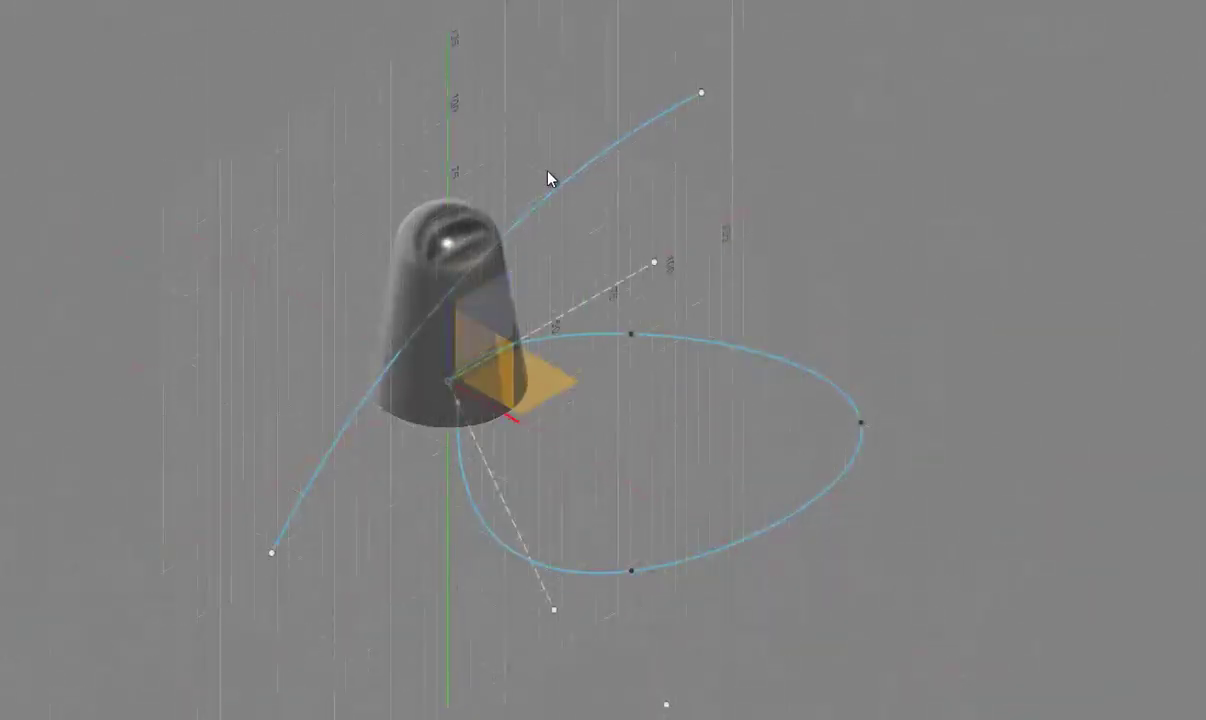
pyautogui.press('Escape')
pyautogui.press('7')
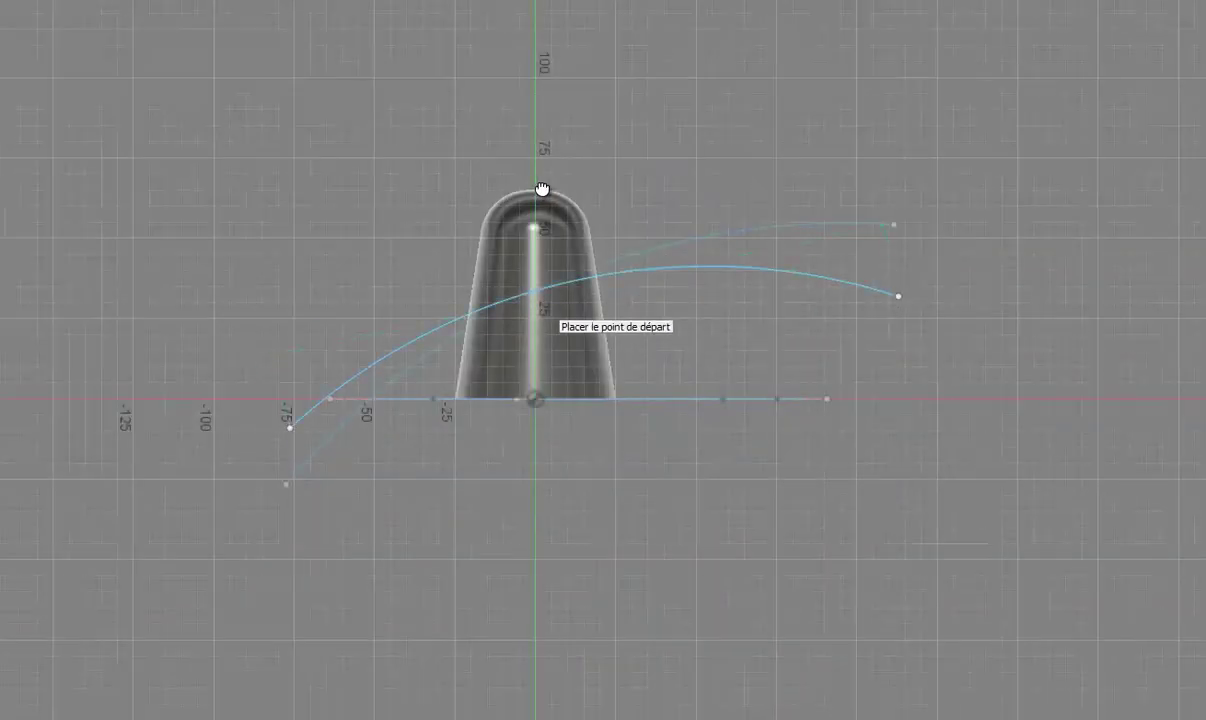
pyautogui.write('0e130')
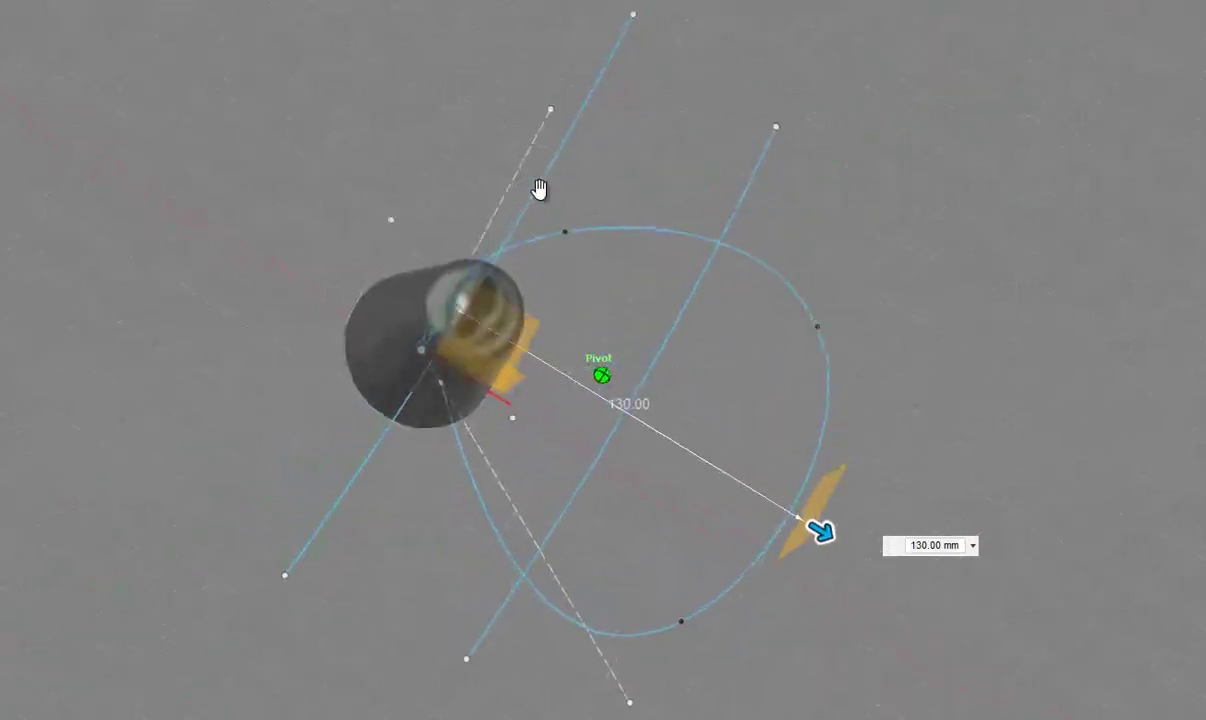
pyautogui.press('Return')
pyautogui.press('7')
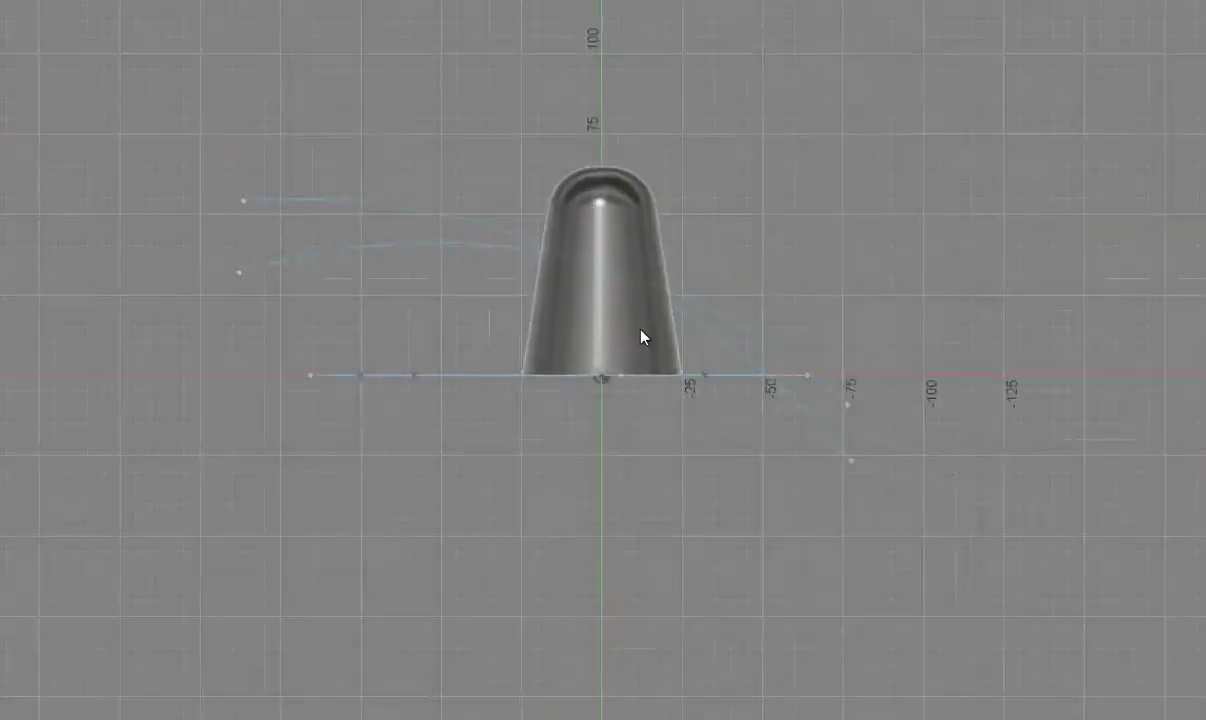
pyautogui.hotkey('ctrl', '7')
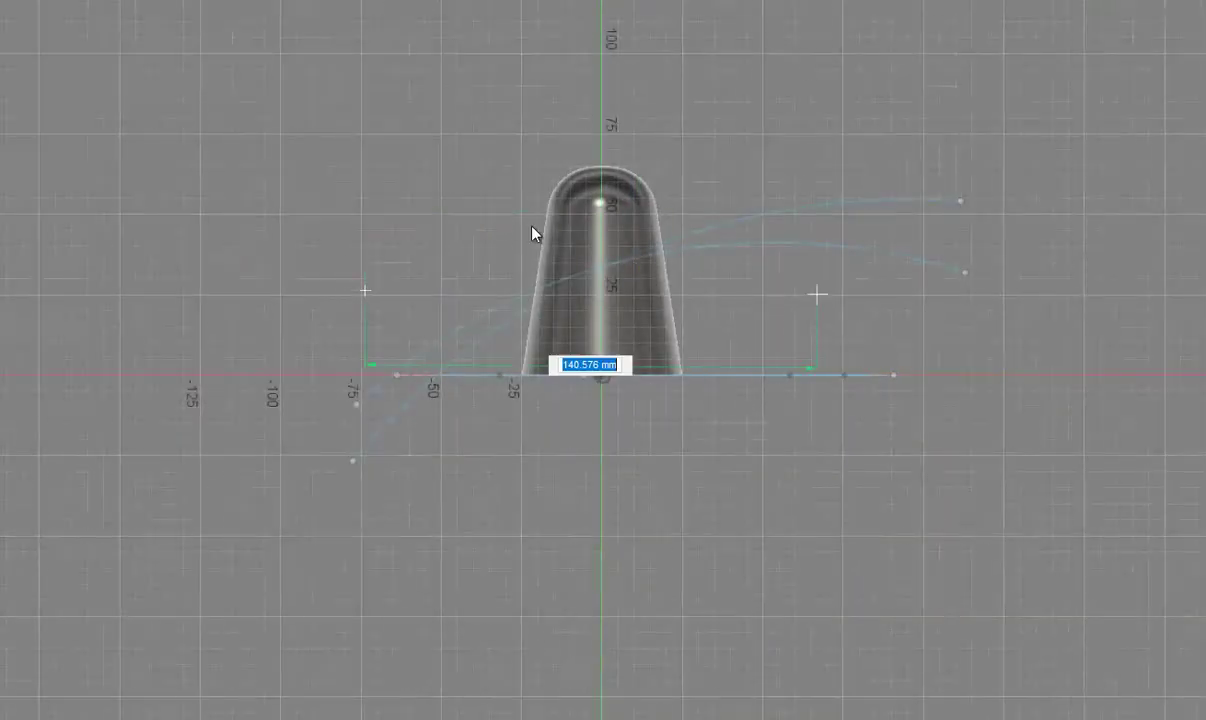
pyautogui.press('3')
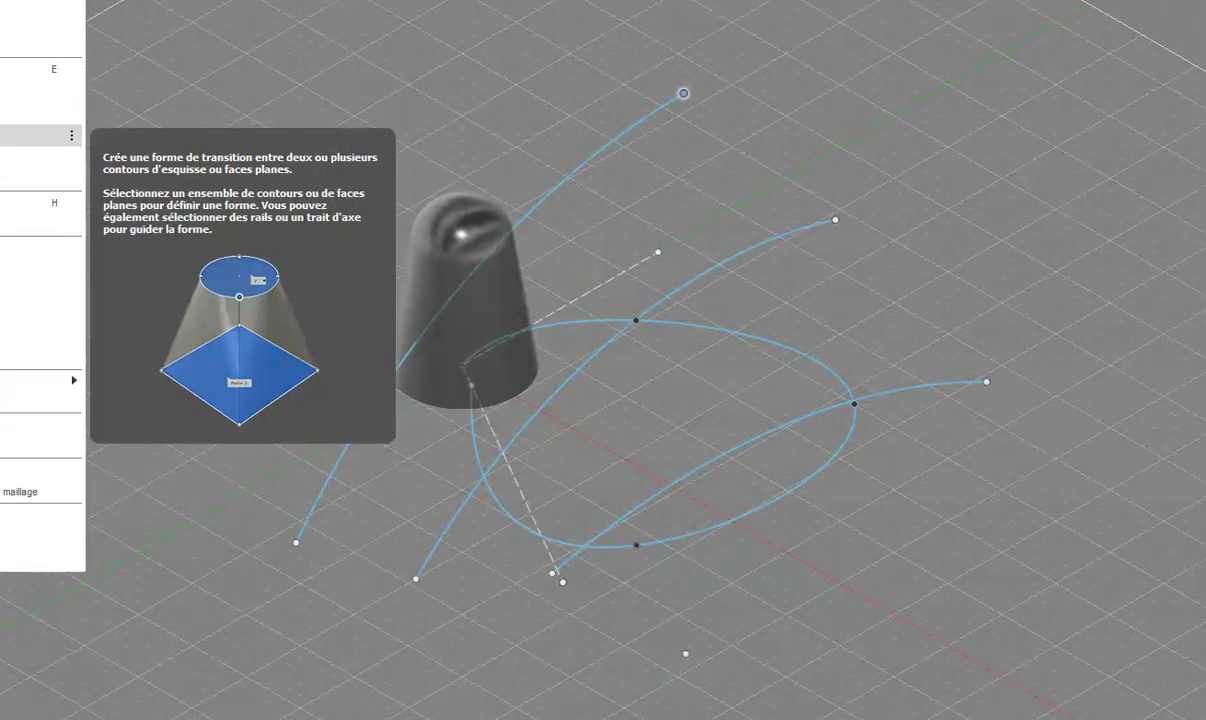
# Loft a curved blade surface through the guide curves and extrude the blade outline 90 mm.
pyautogui.click(40, 130)
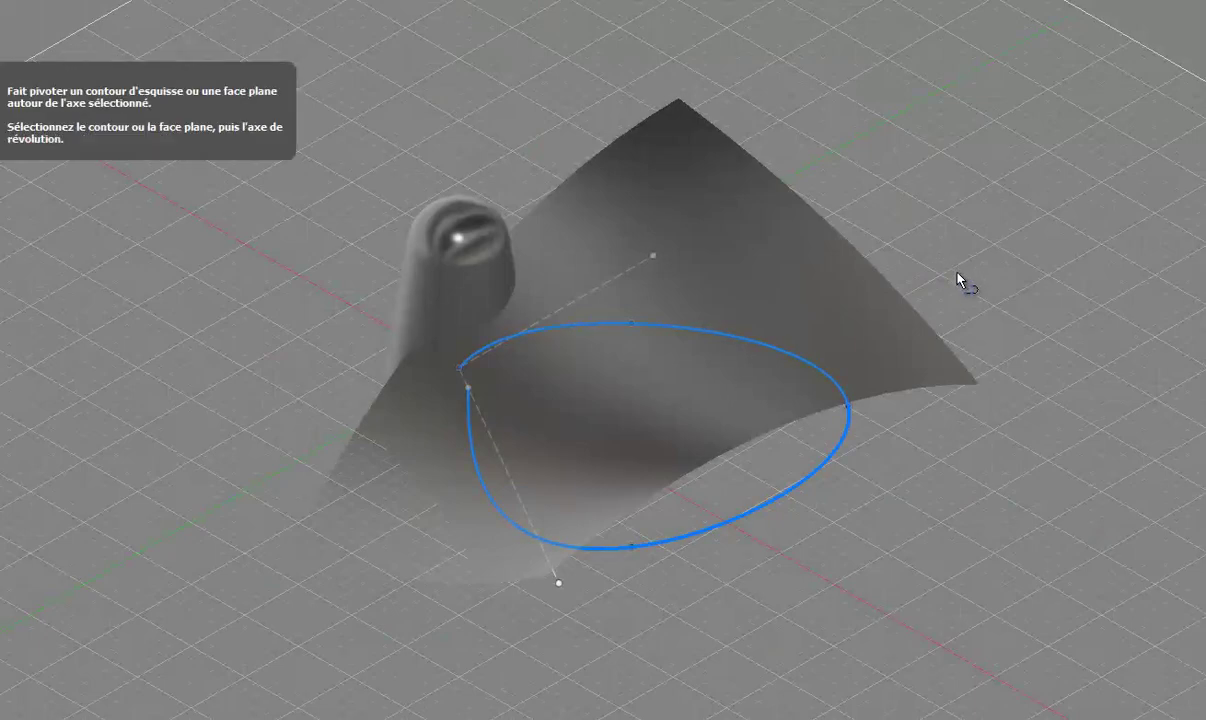
pyautogui.write('e')
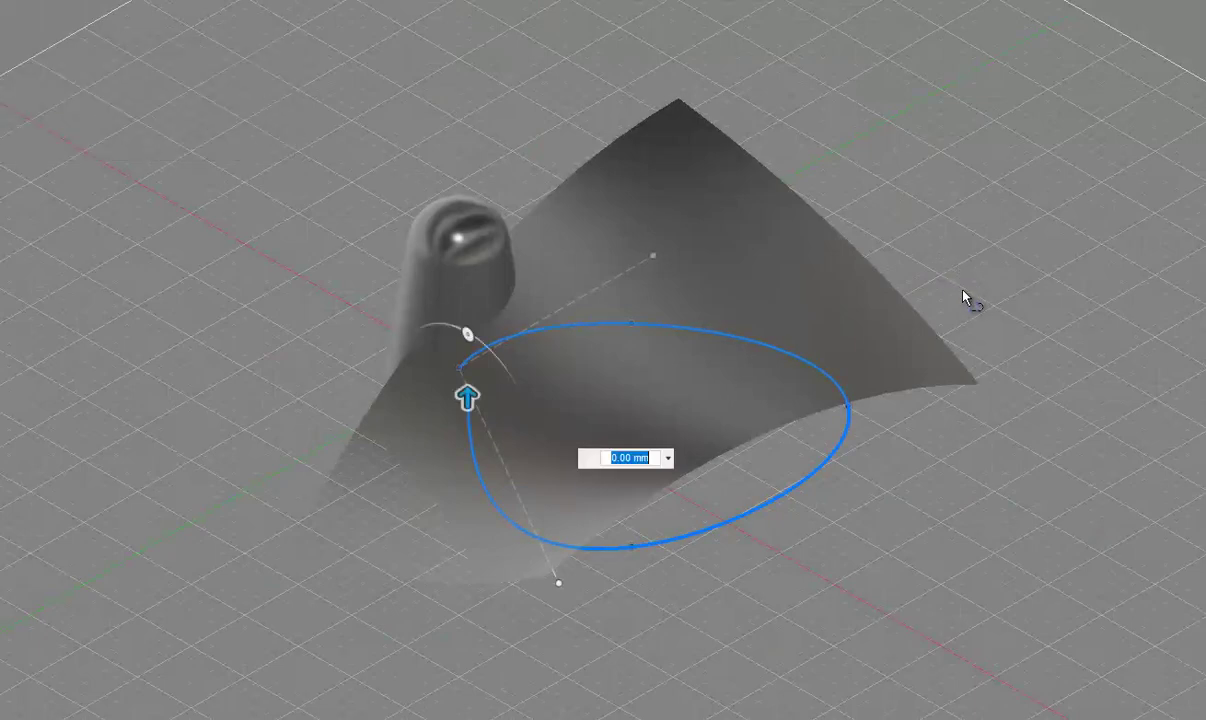
pyautogui.write('90')
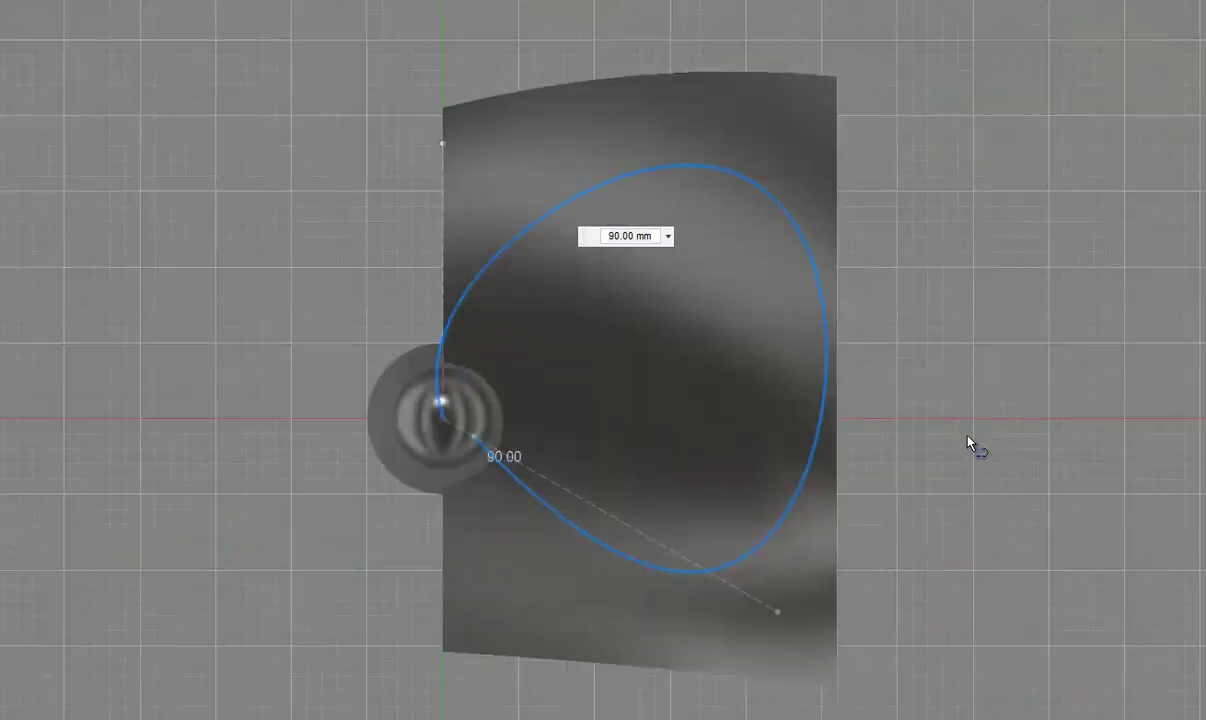
pyautogui.press('Return')
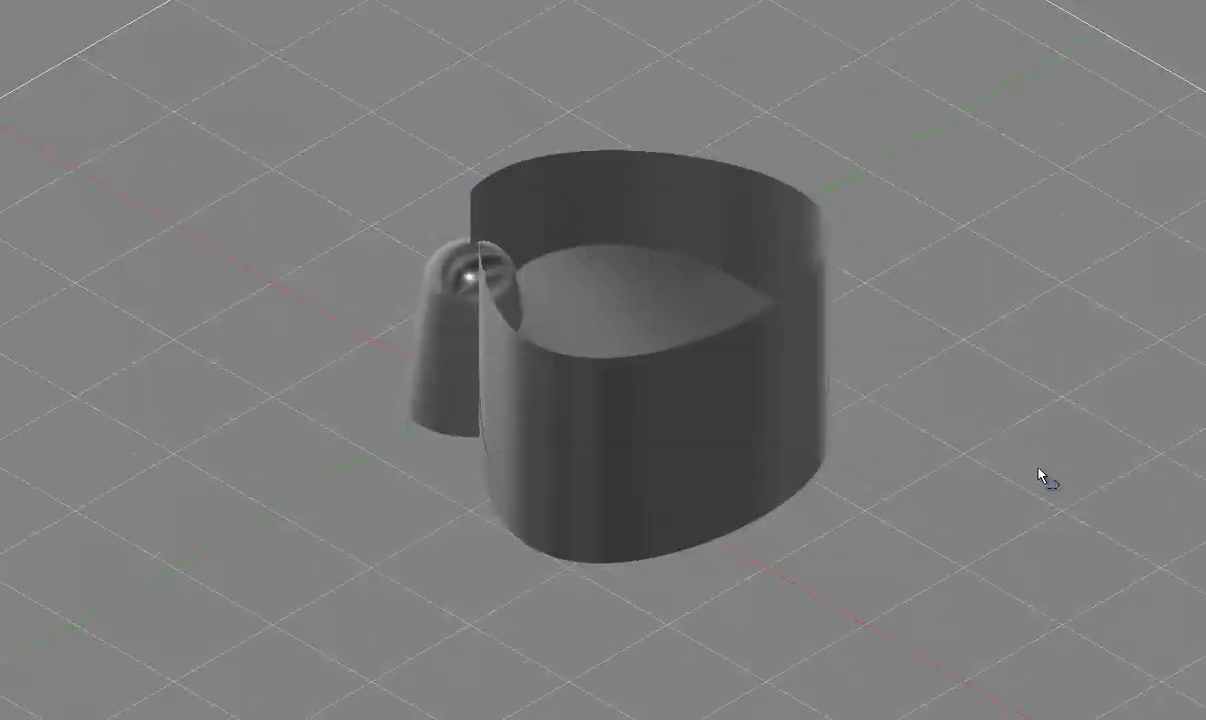
pyautogui.press('Delete')
# Delete the extruded wall and thicken the blade surface into a 3 mm solid.
pyautogui.press('Return')
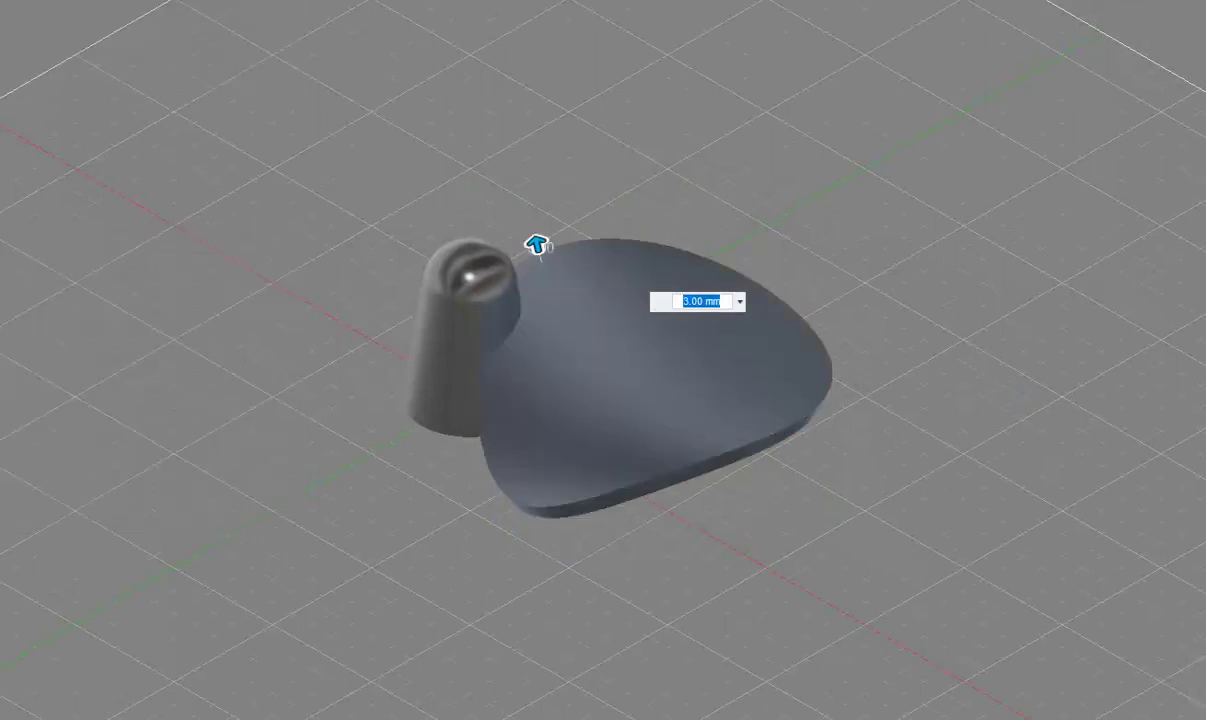
pyautogui.press('Return')
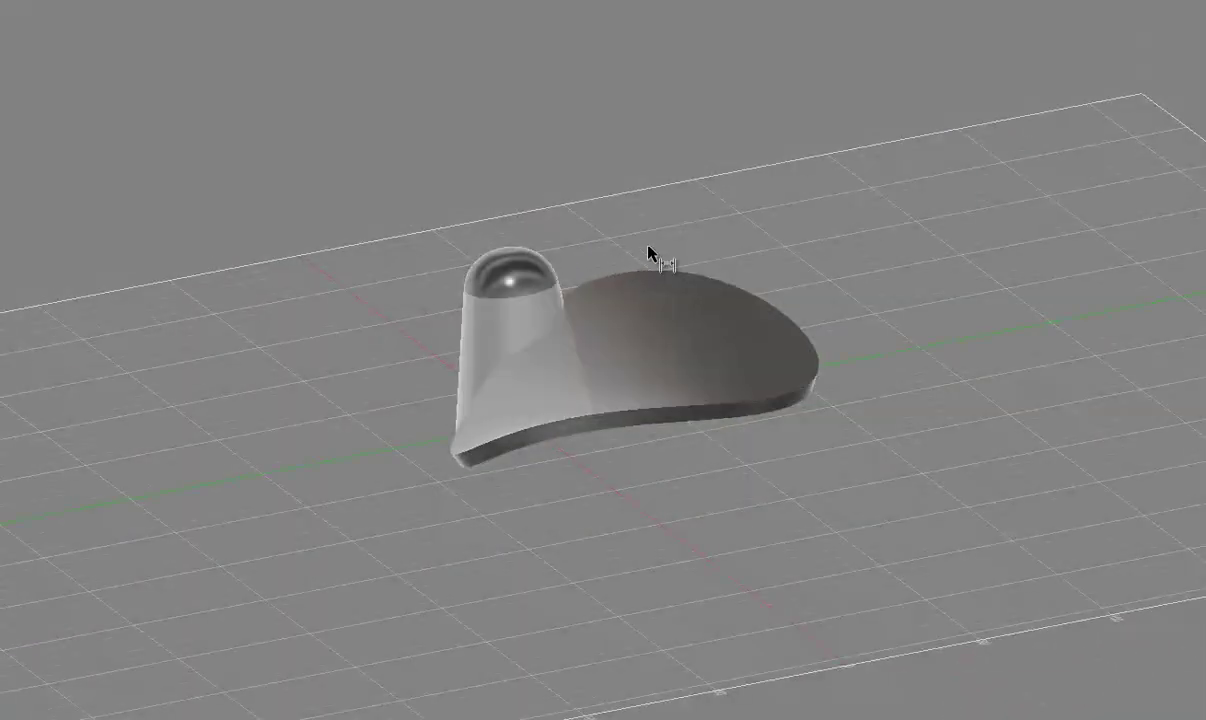
pyautogui.click(652, 258)
pyautogui.click(807, 270)
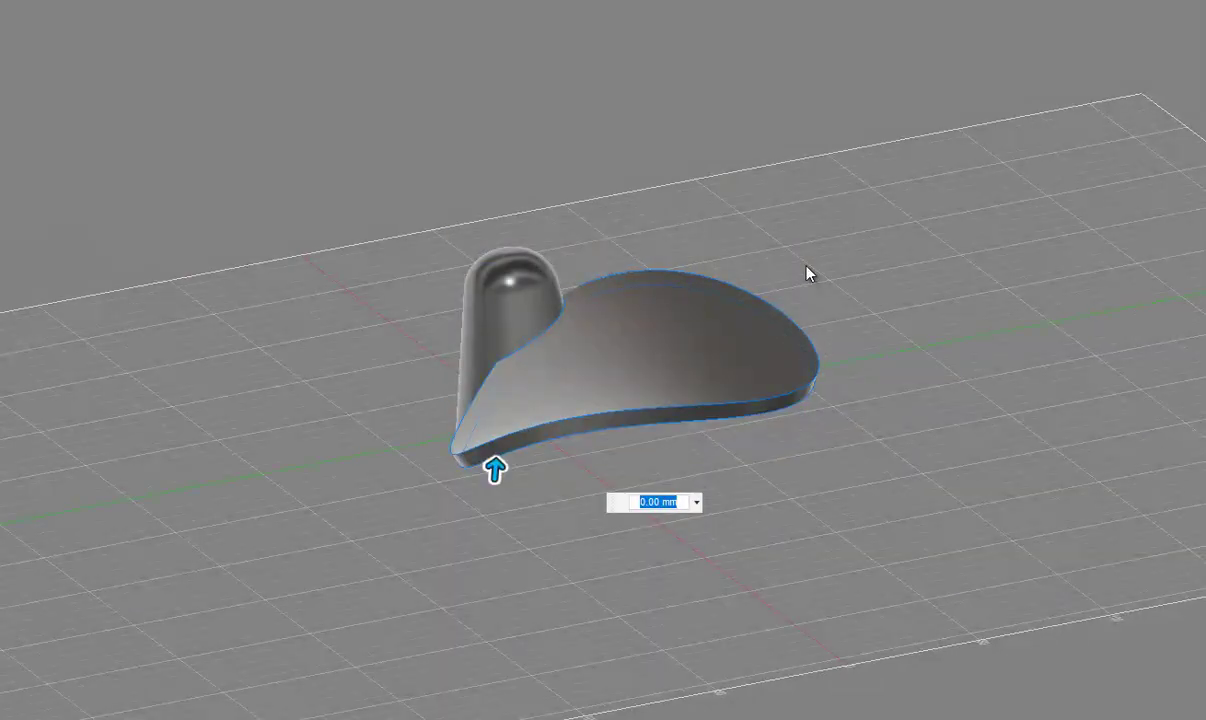
# Orbit around the thin blade and enter a 1.5 mm fillet for its edges.
pyautogui.keyDown('shift'); pyautogui.moveTo(493, 467); pyautogui.dragTo(468, 437, button='middle'); pyautogui.keyUp('shift')
pyautogui.keyDown('shift'); pyautogui.moveTo(807, 272); pyautogui.dragTo(1172, 450, button='middle'); pyautogui.keyUp('shift')
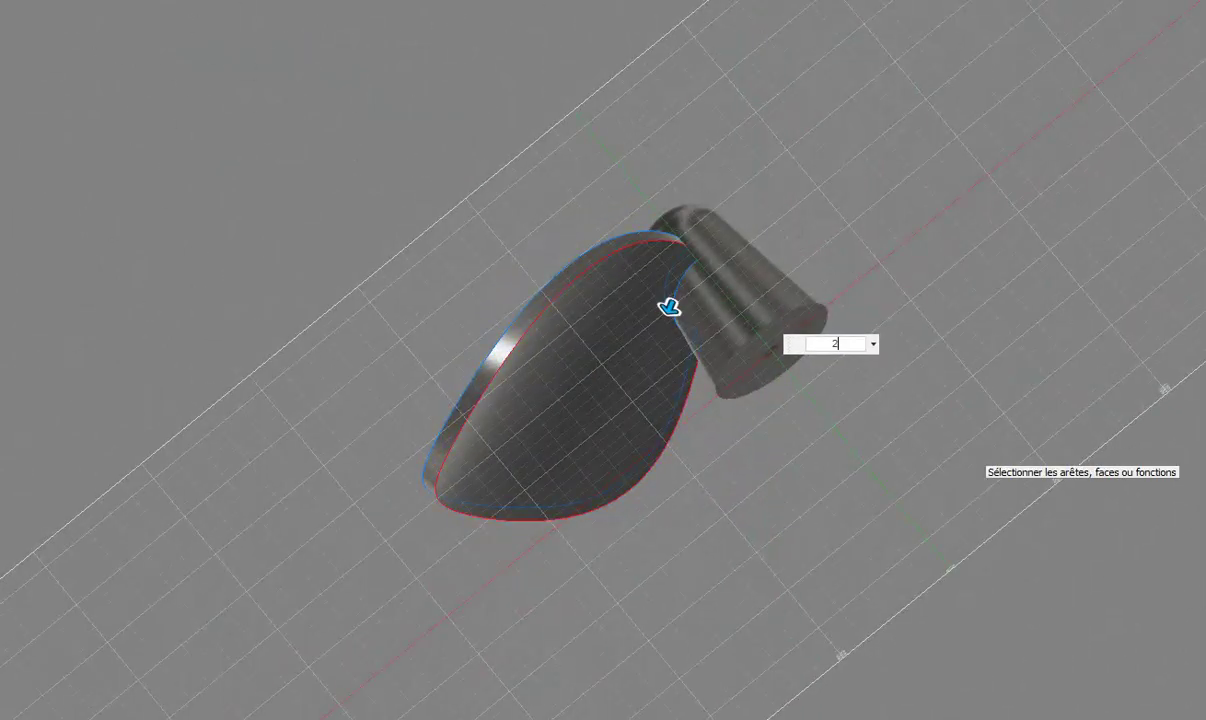
pyautogui.keyDown('shift'); pyautogui.moveTo(603, 371); pyautogui.dragTo(520, 87, button='middle'); pyautogui.keyUp('shift')
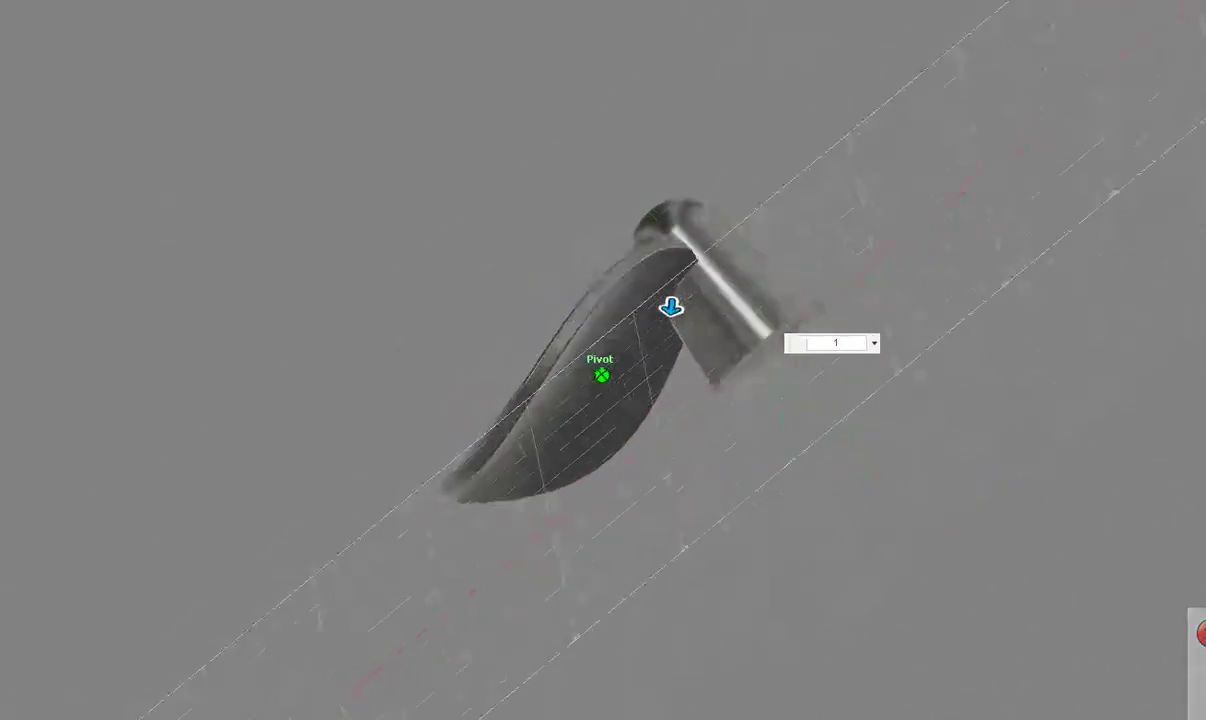
pyautogui.write('1')
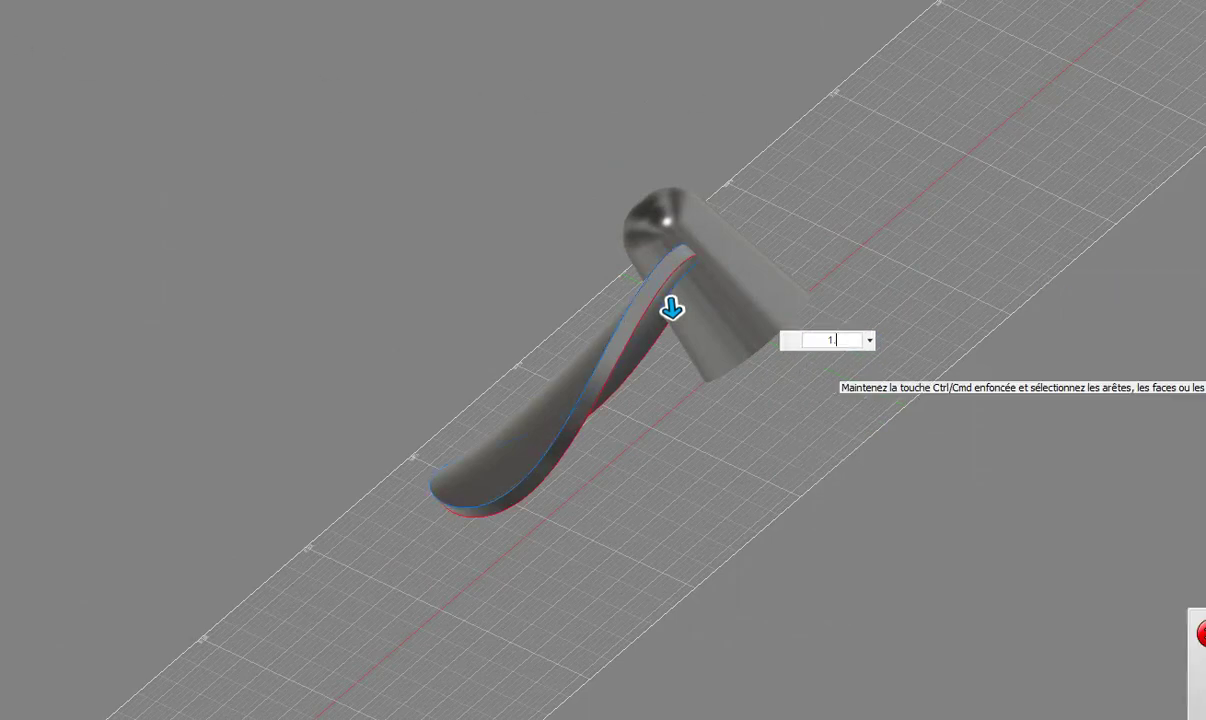
pyautogui.write('.5')
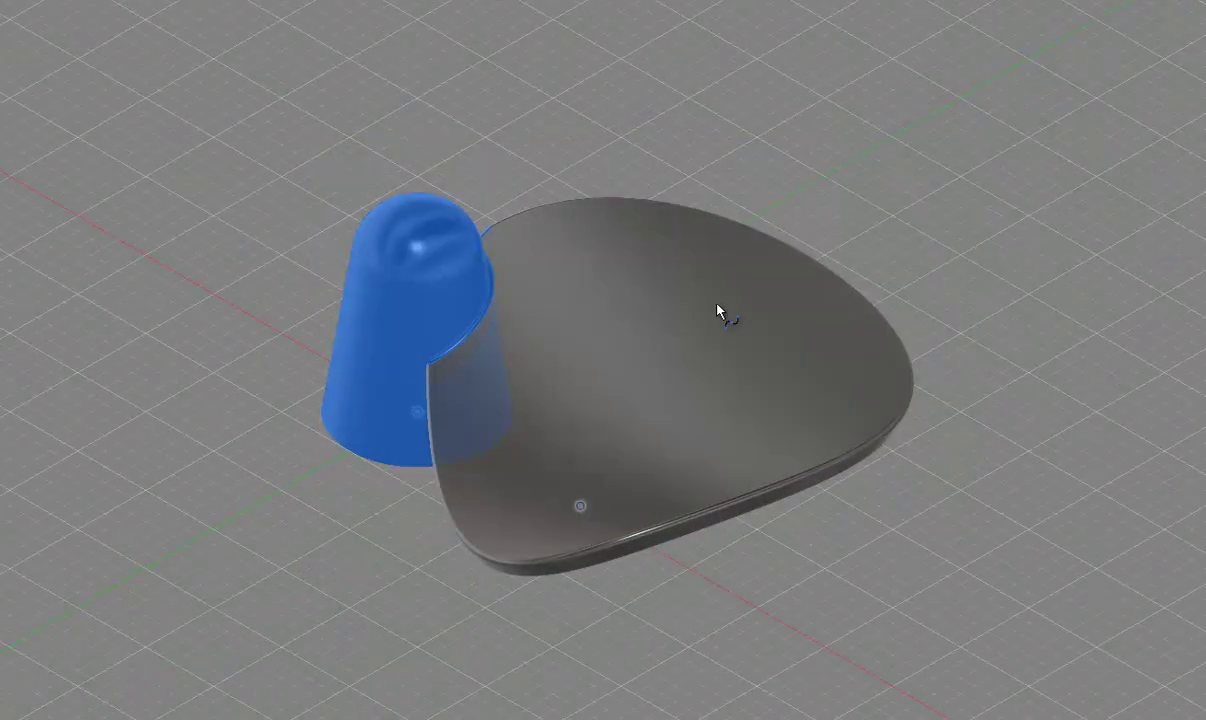
# Circular-pattern the blade body three times around the hub axis.
pyautogui.click(615, 396)
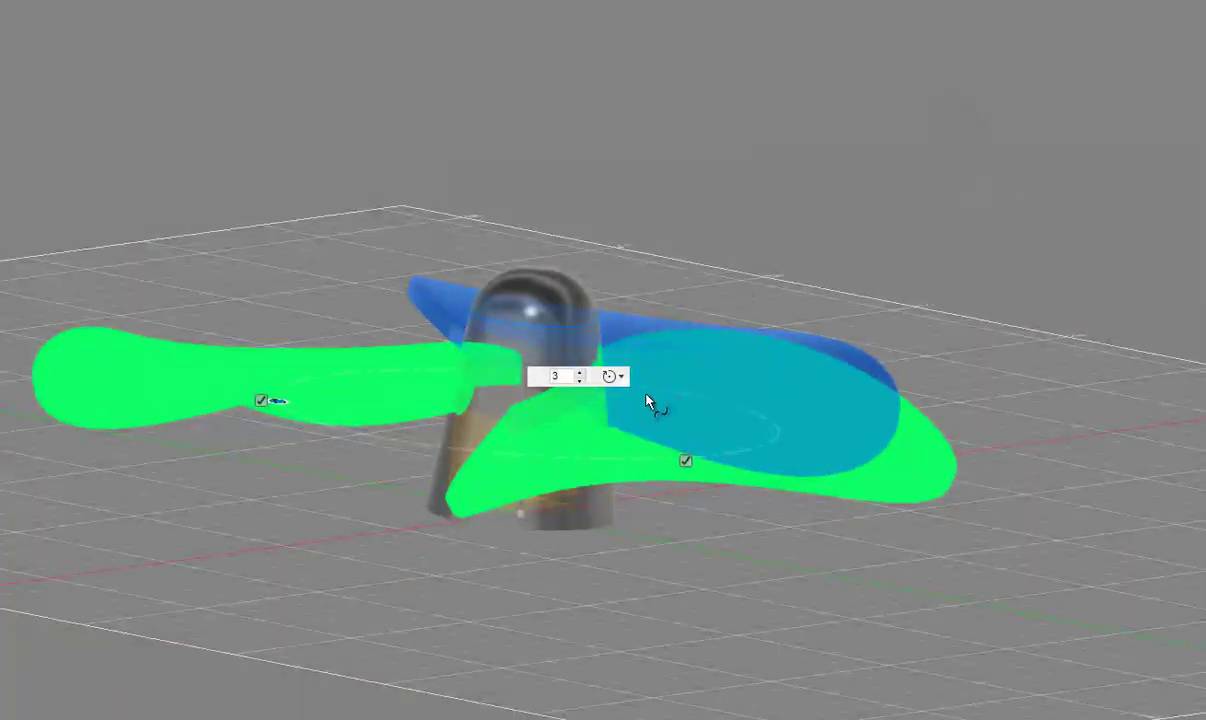
pyautogui.press('Return')
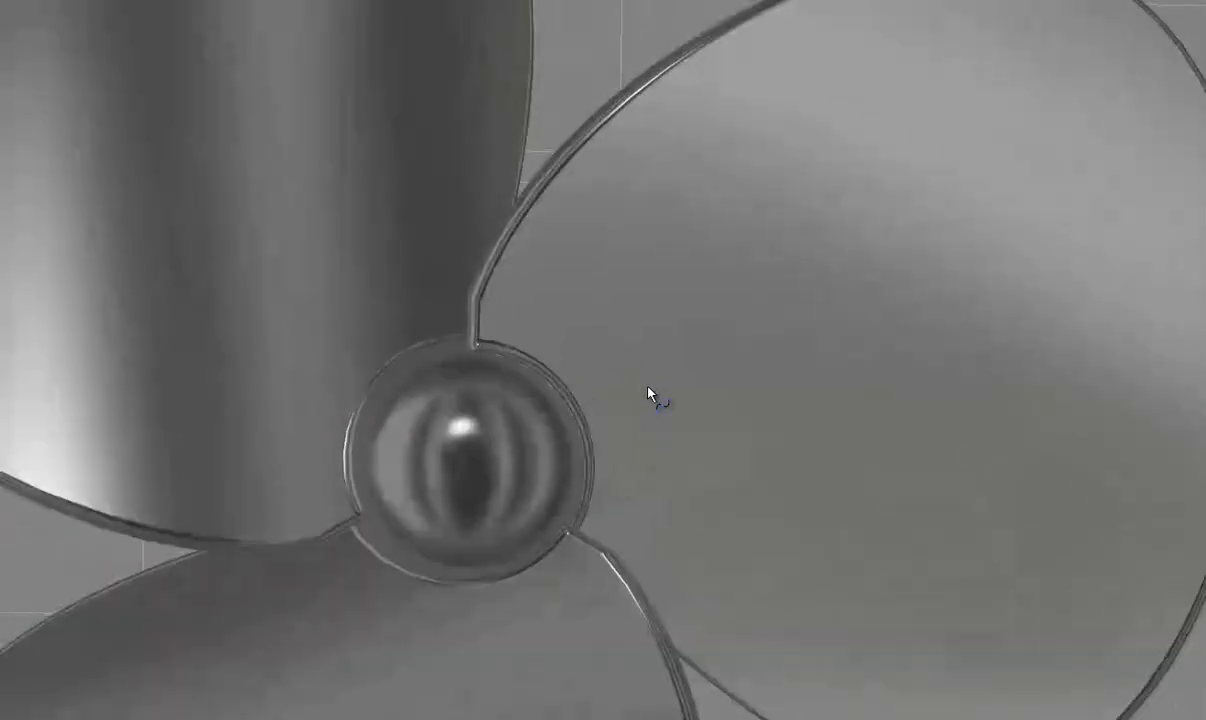
pyautogui.click(650, 400)
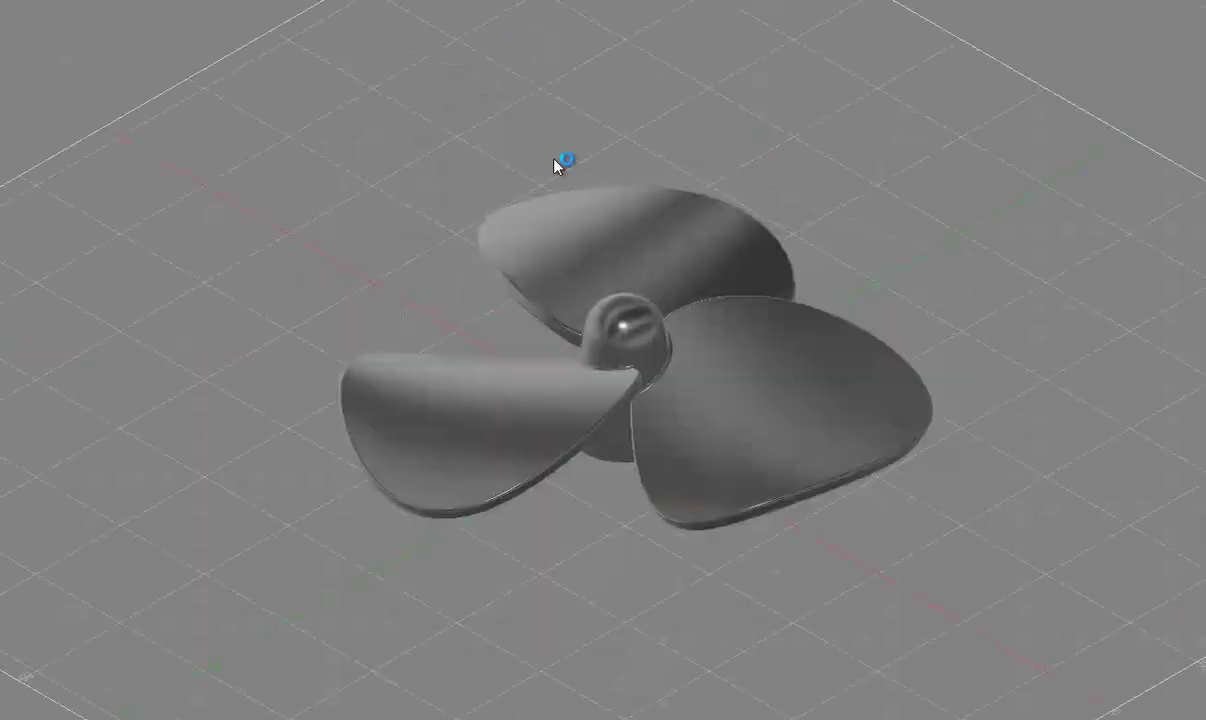
# Extrude the hub's base face 20 mm downward.
pyautogui.press('e')
pyautogui.click(604, 437)
pyautogui.click(619, 398)
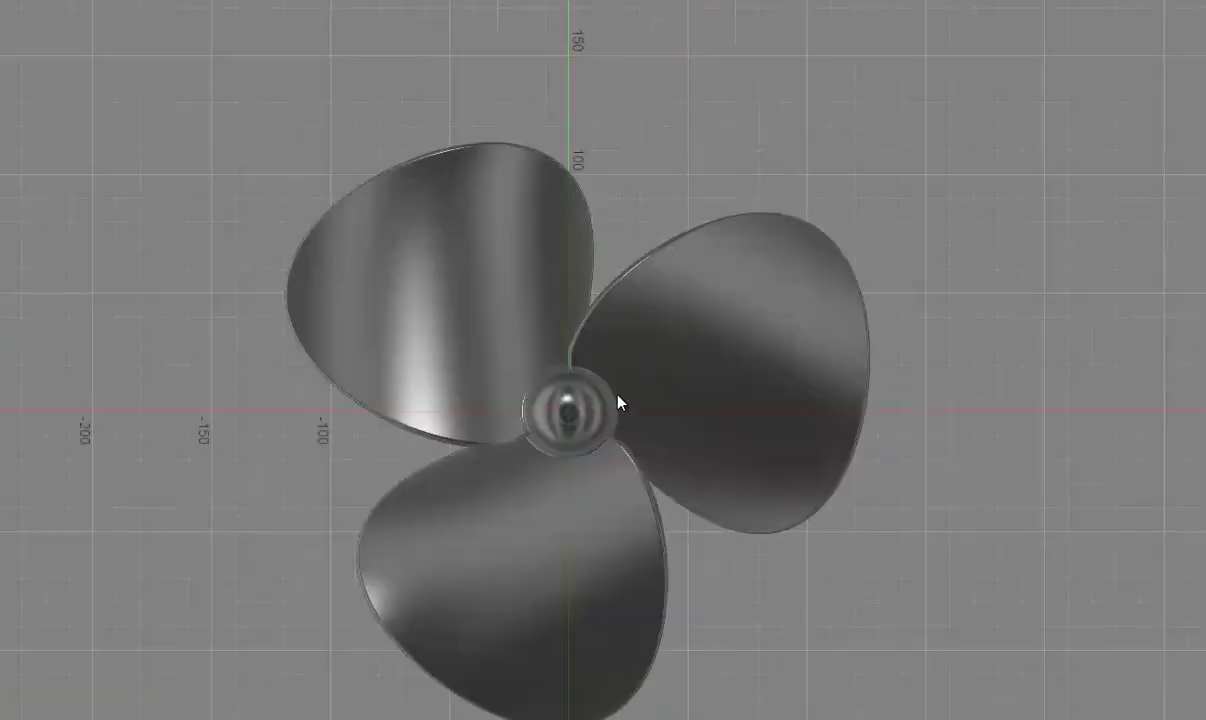
pyautogui.press('e')
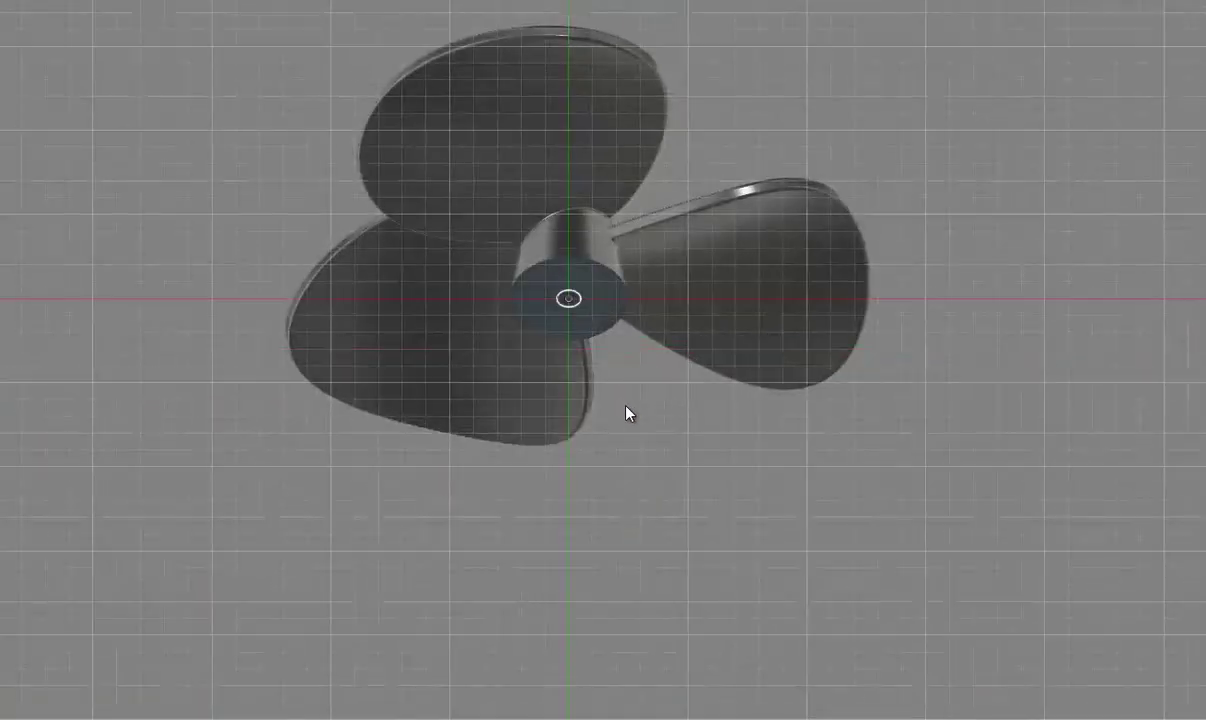
pyautogui.write('-20')
pyautogui.press('Return')
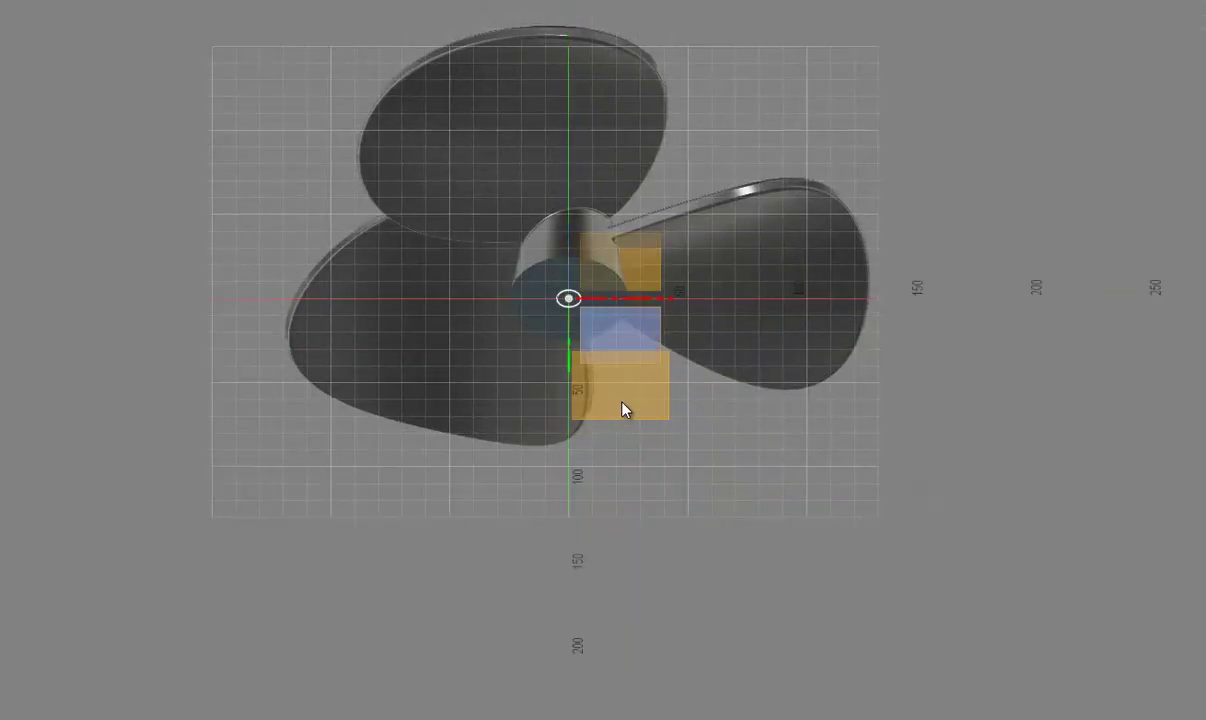
# Extrude a 10 mm origin circle 10 mm downward as a shaft, then start a new component.
pyautogui.click(576, 333)
pyautogui.write('10')
pyautogui.press('Return')
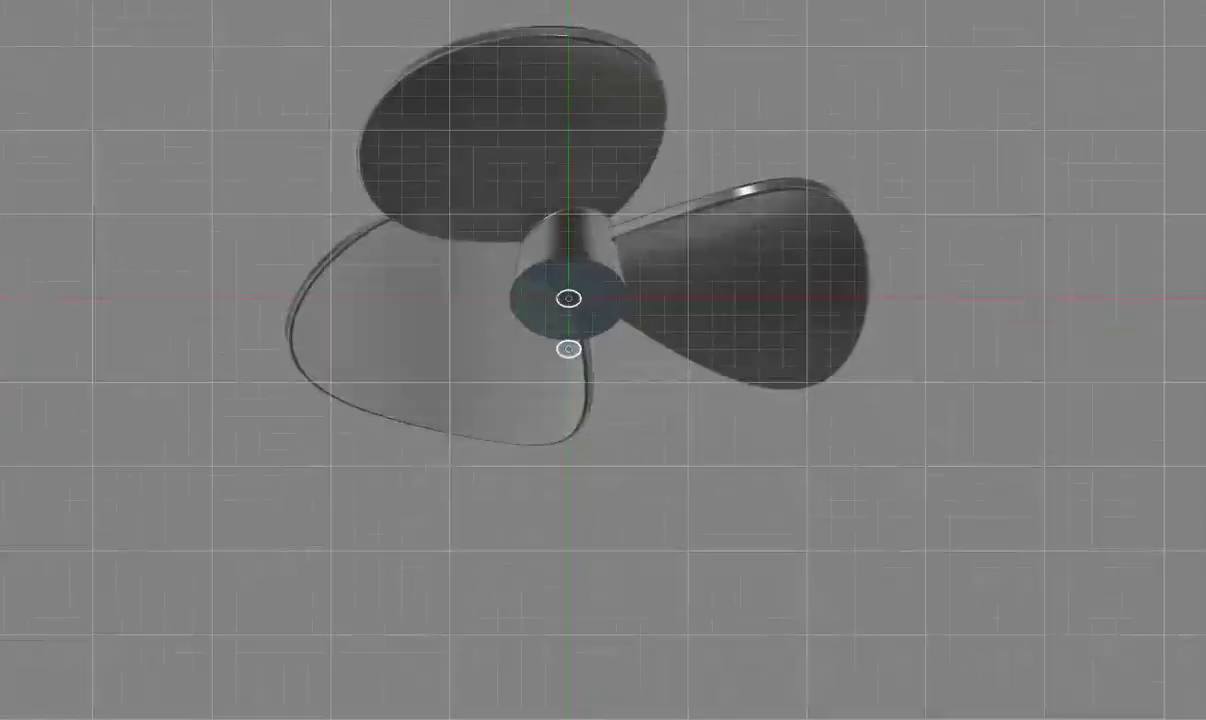
pyautogui.scroll(5, 579, 348)
pyautogui.write('e-10')
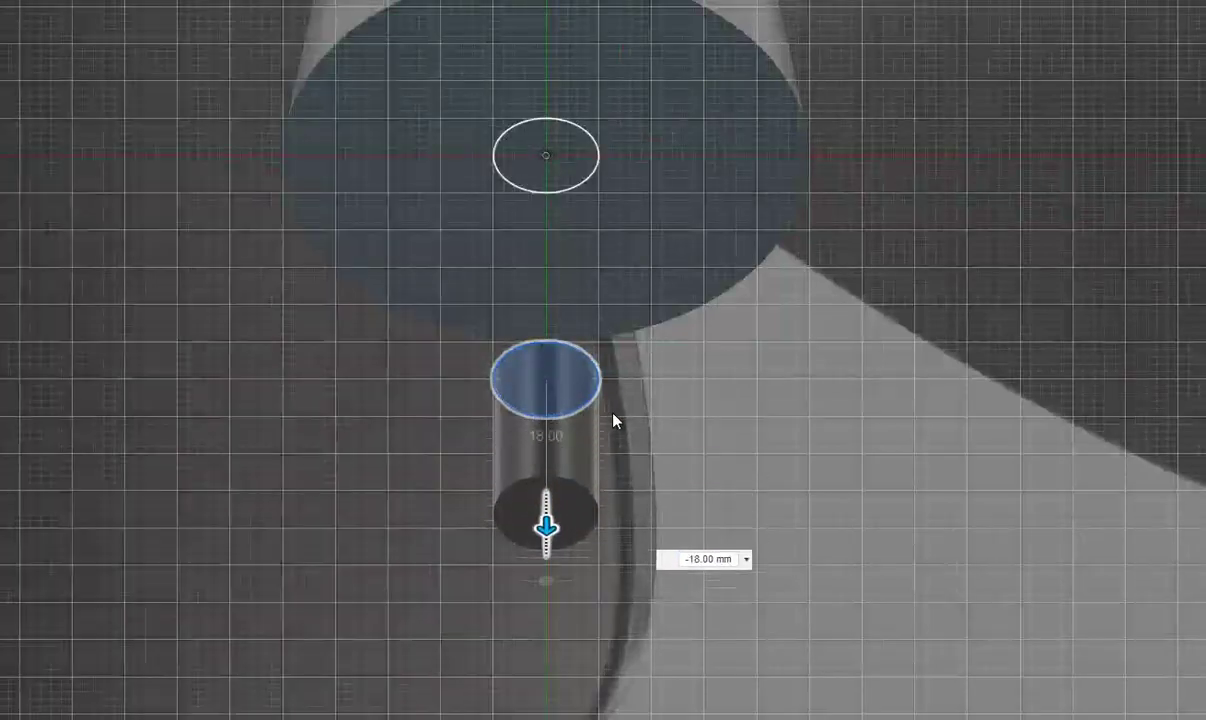
pyautogui.press('Return')
pyautogui.press('n')
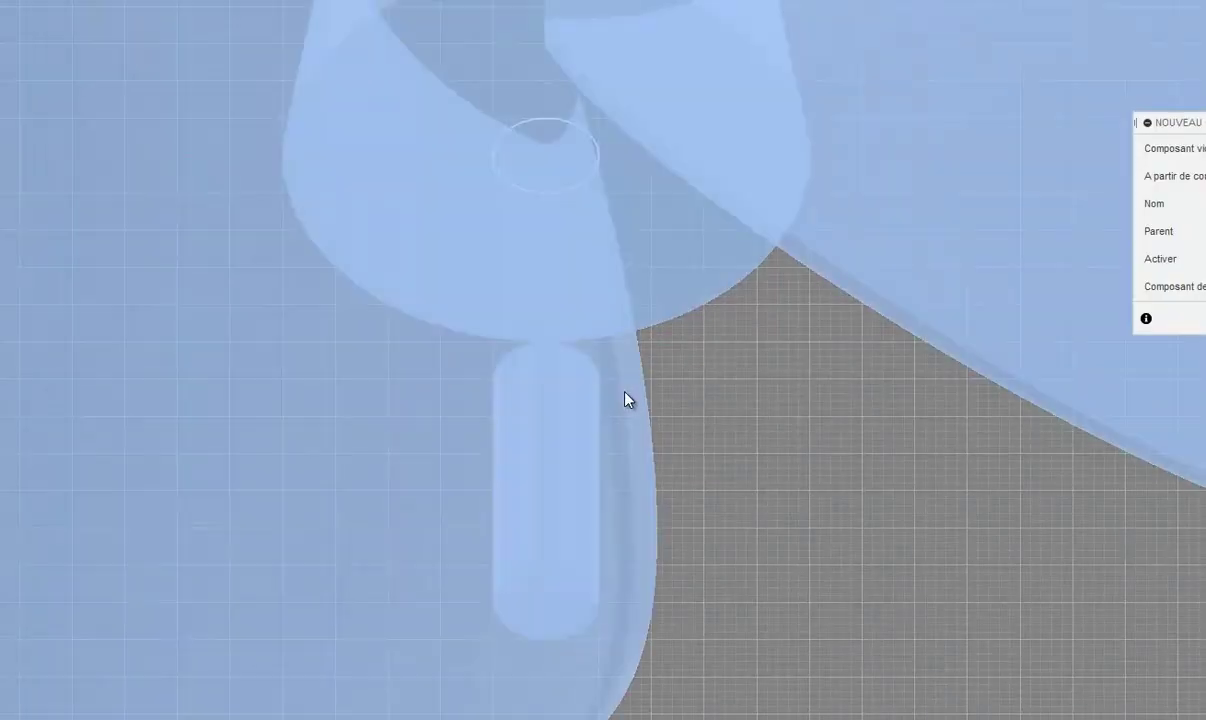